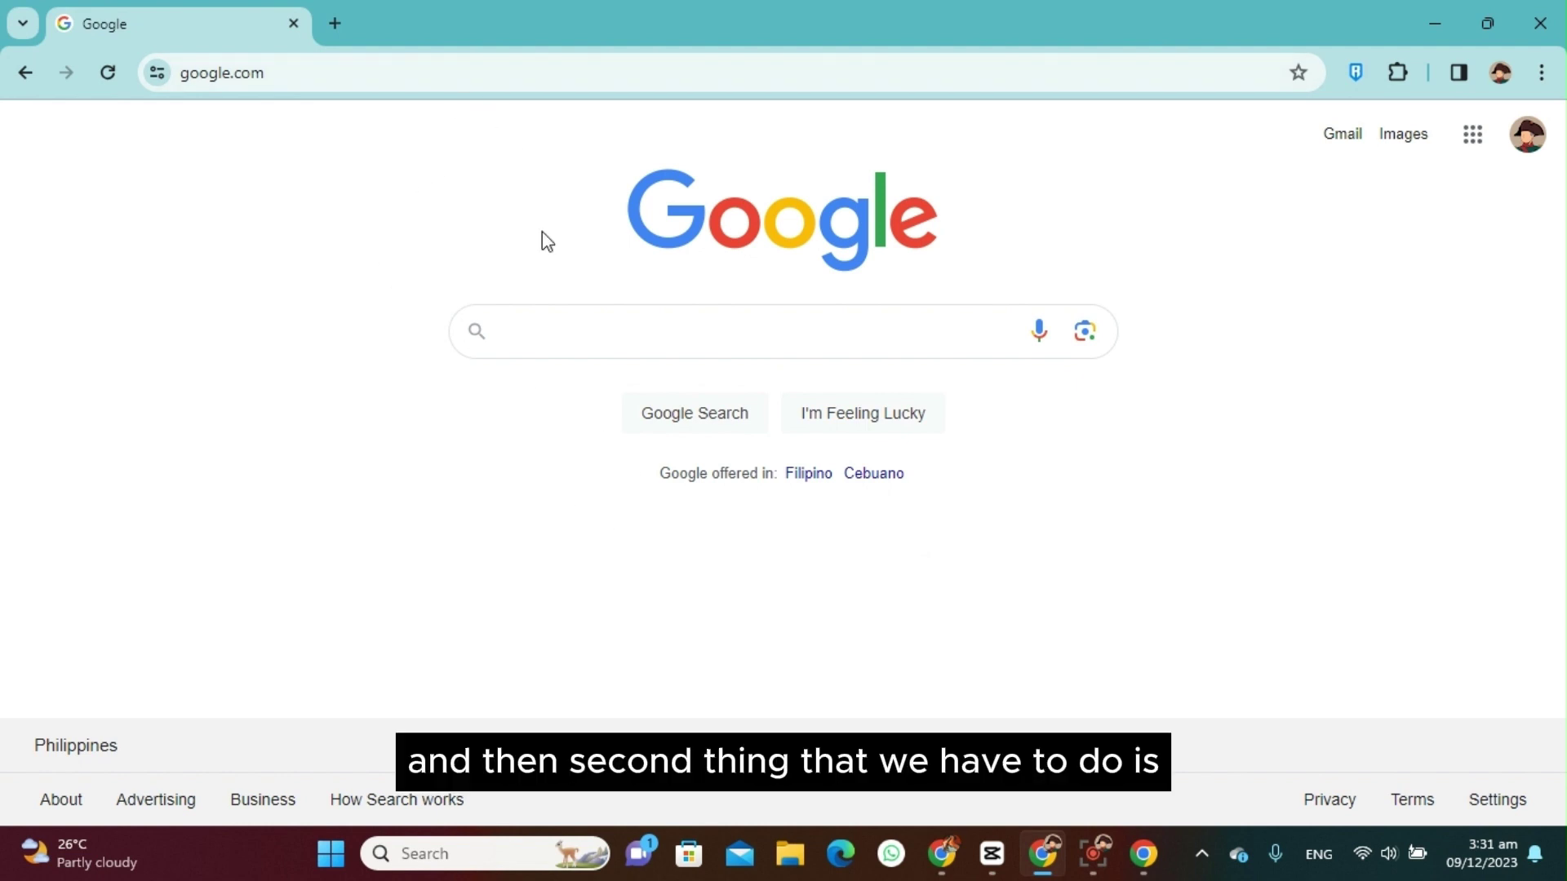
# Step: Search Google for 'ometv' and open the OmeTV video chat site from the results
pyautogui.click(429, 73)
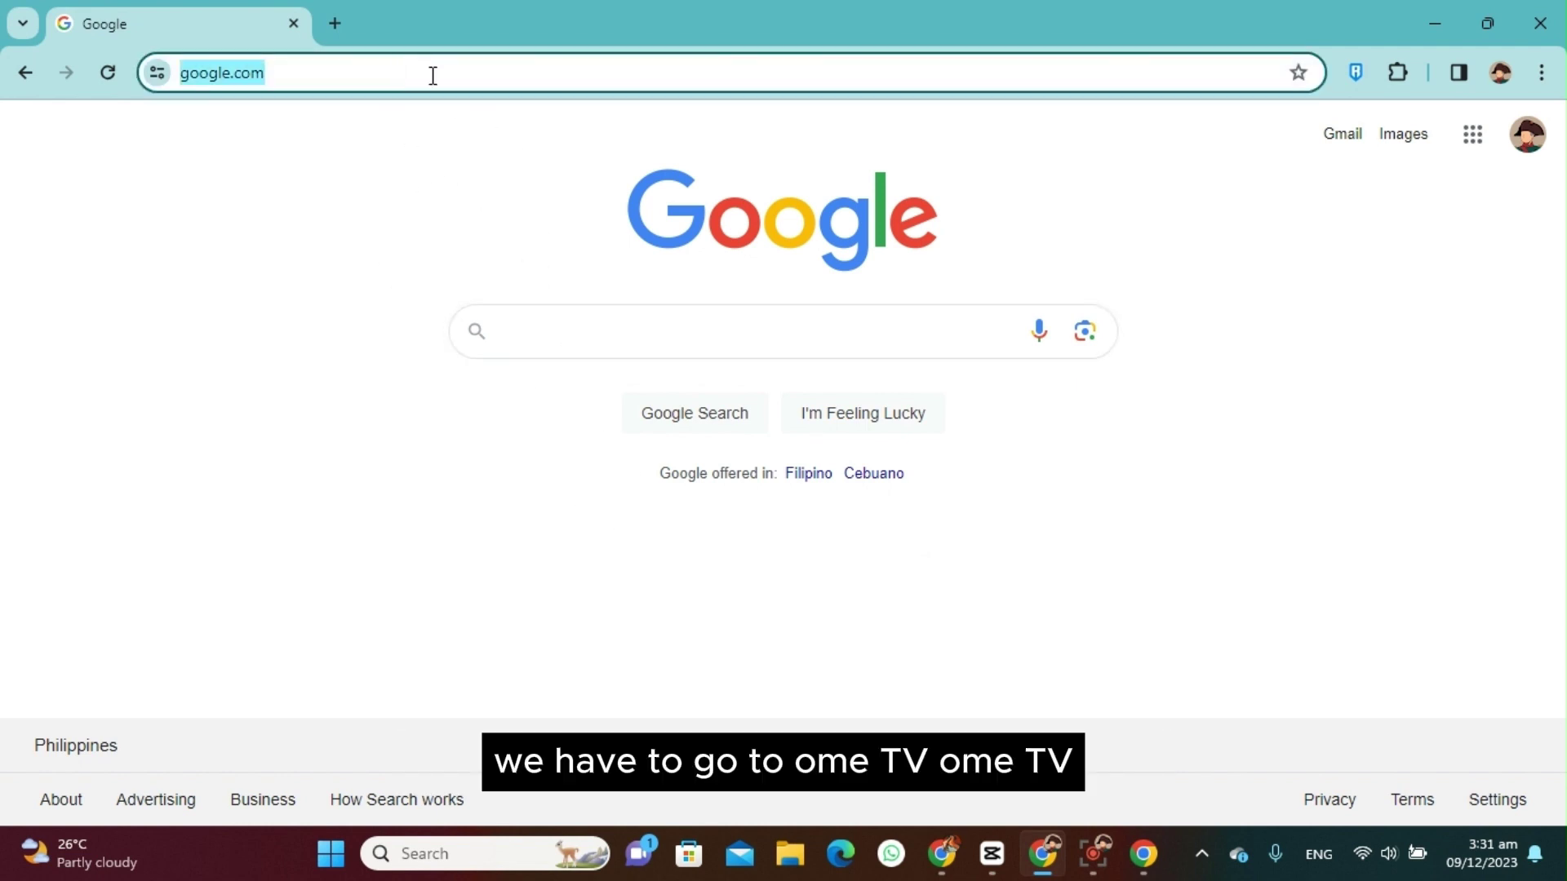
pyautogui.write('ometv')
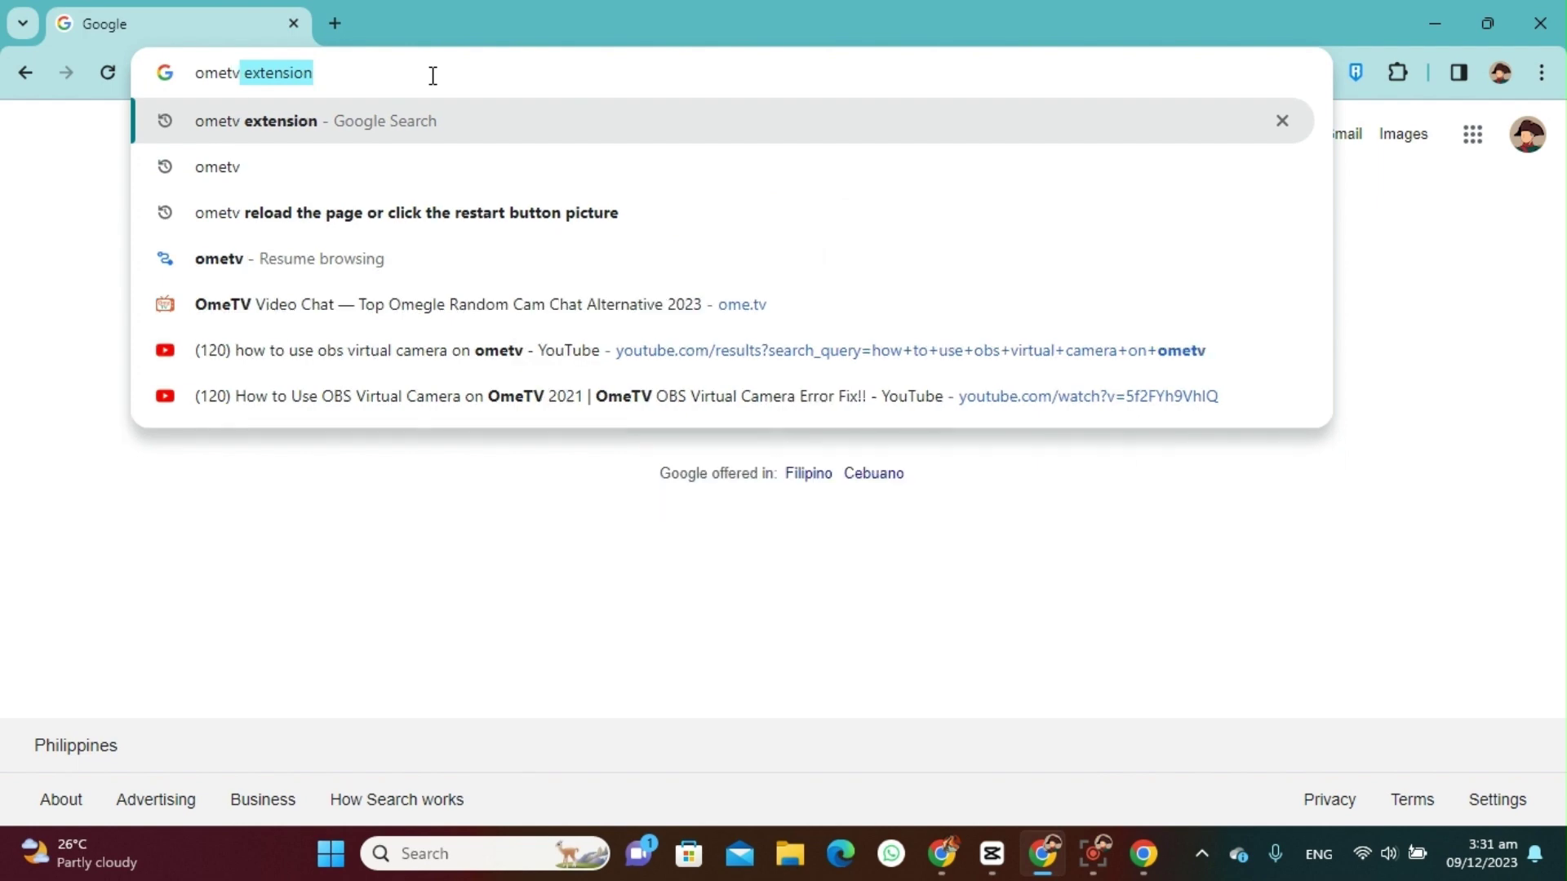
pyautogui.press('BackSpace')
pyautogui.press('BackSpace')
pyautogui.press('BackSpace')
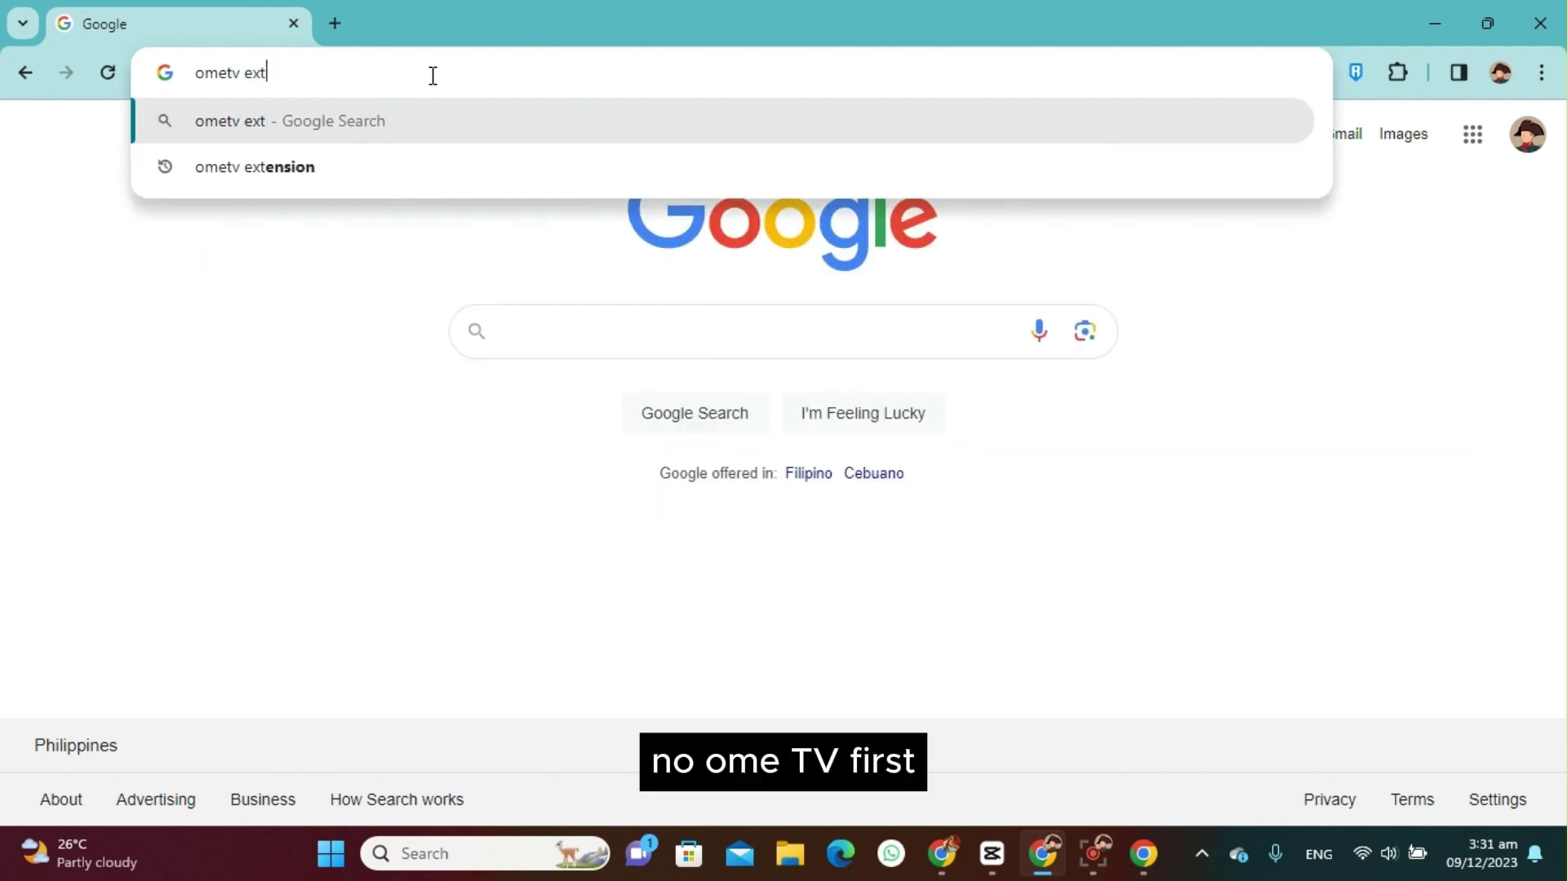
pyautogui.press('BackSpace')
pyautogui.press('BackSpace')
pyautogui.press('BackSpace')
pyautogui.press('Return')
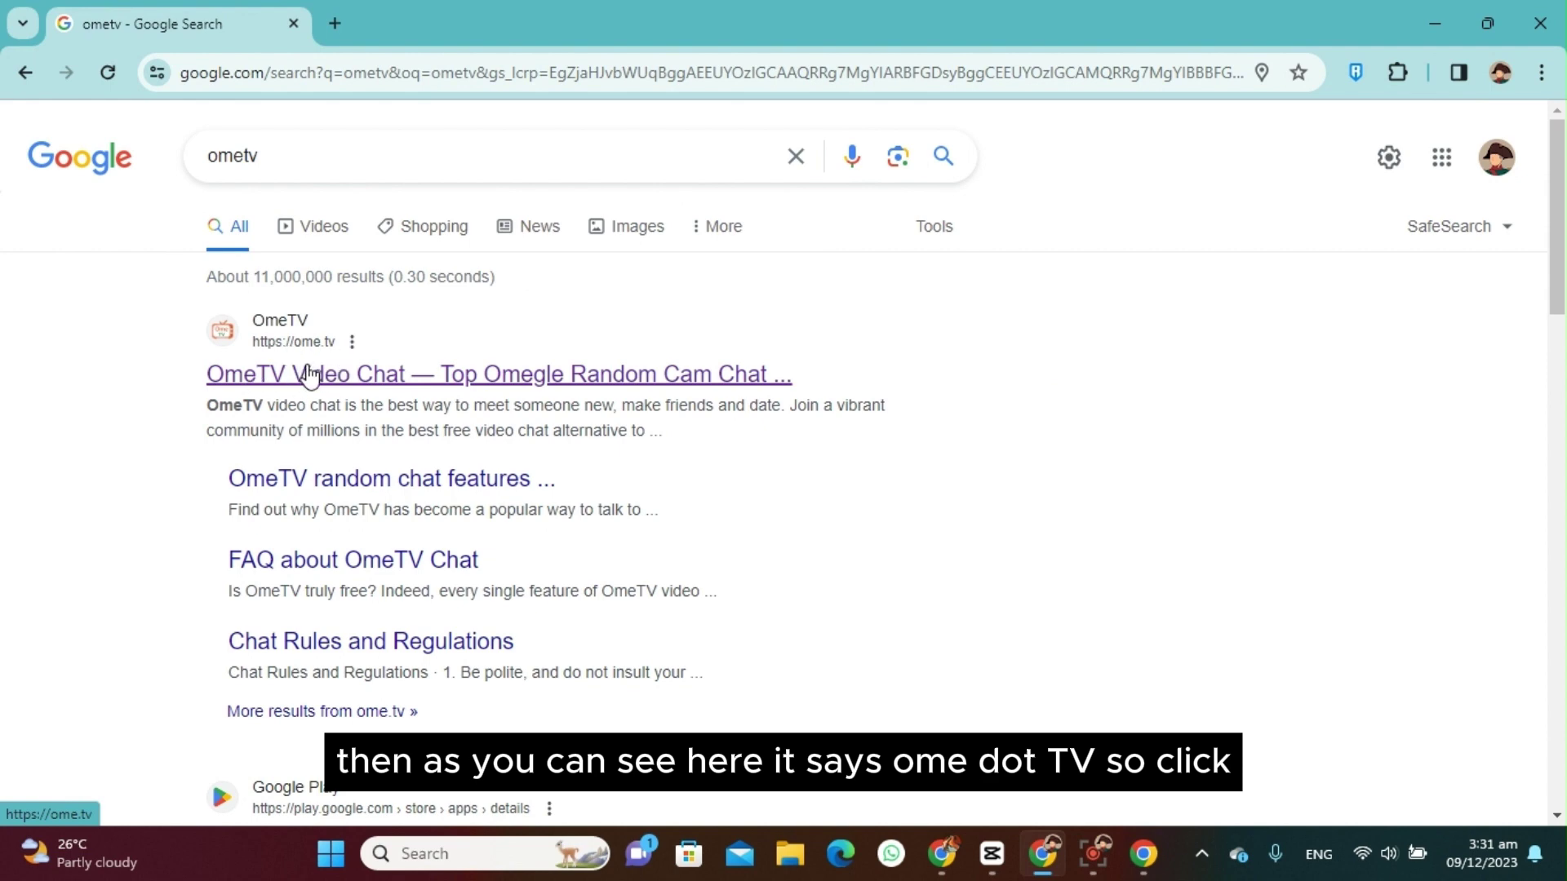
pyautogui.click(309, 373)
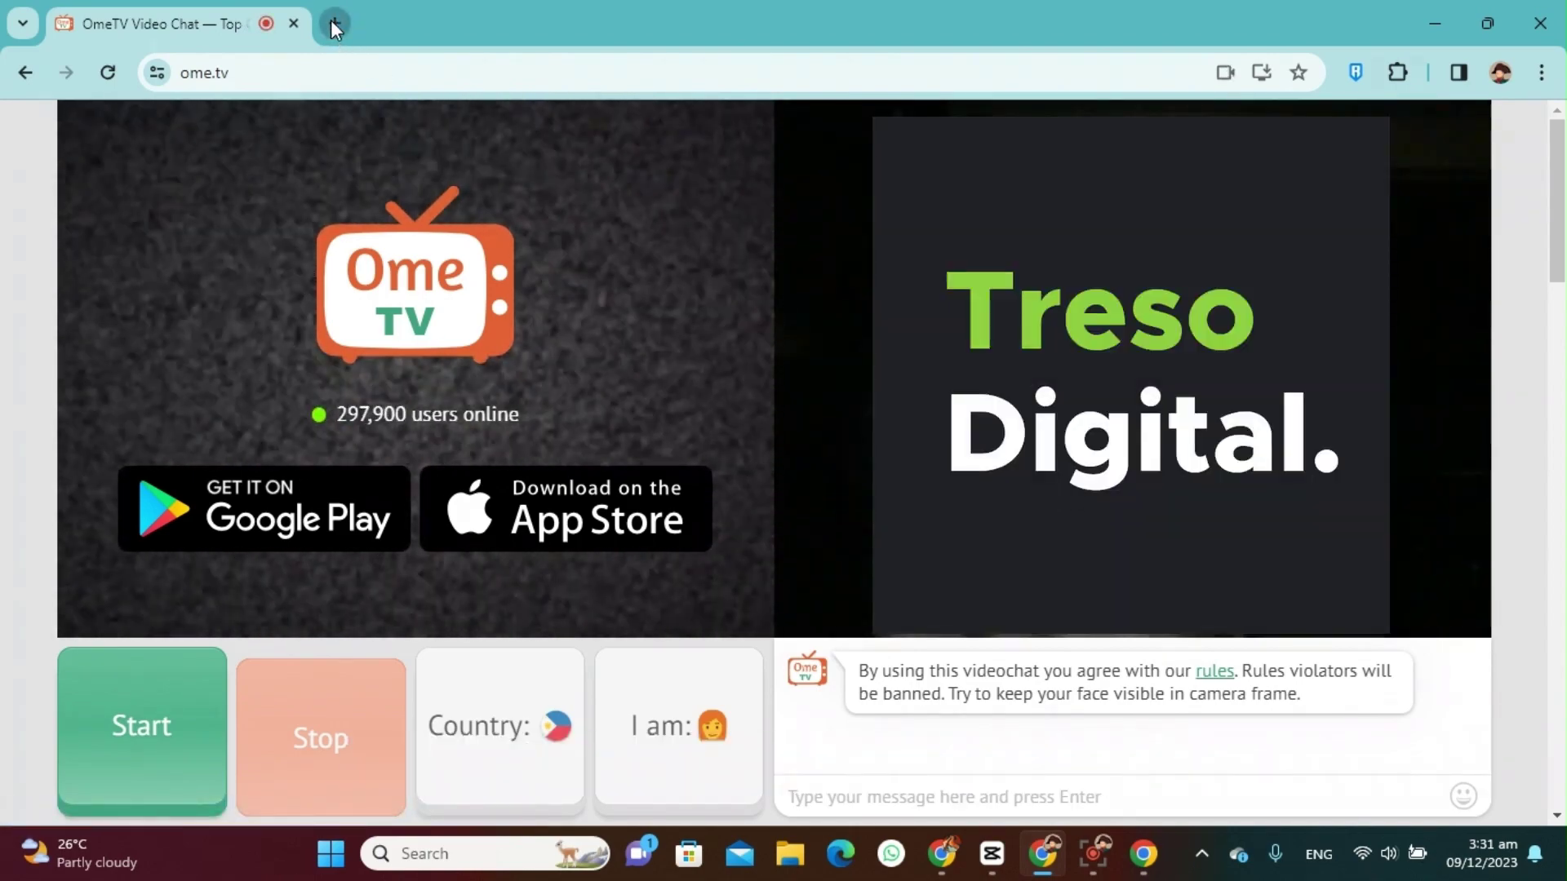
# Step: In a new tab, run a Google search for 'ometv extension'
pyautogui.click(331, 19)
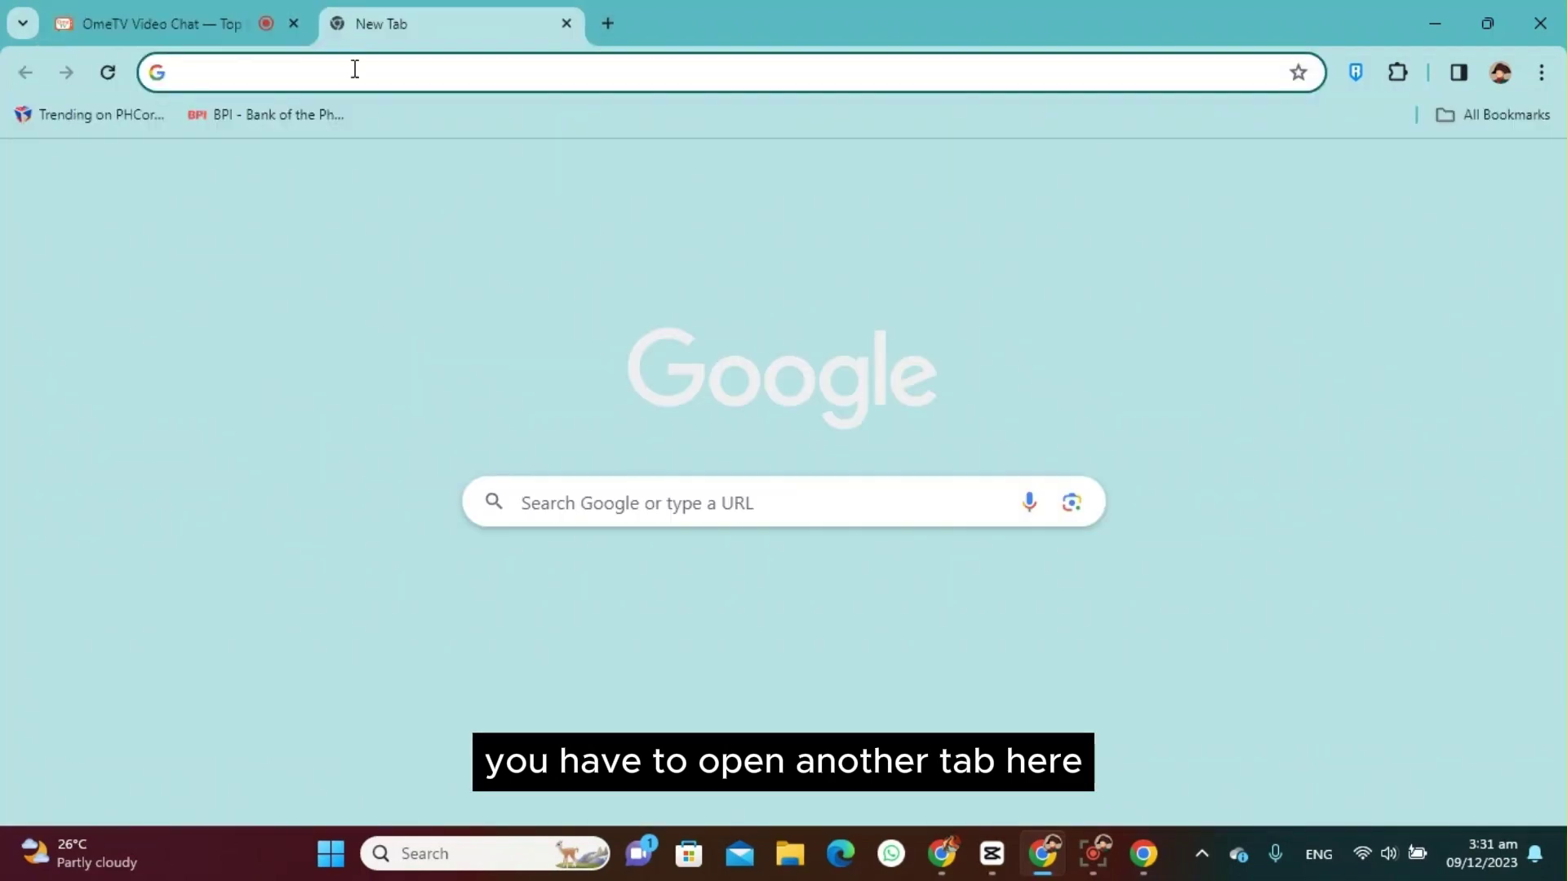
pyautogui.click(413, 69)
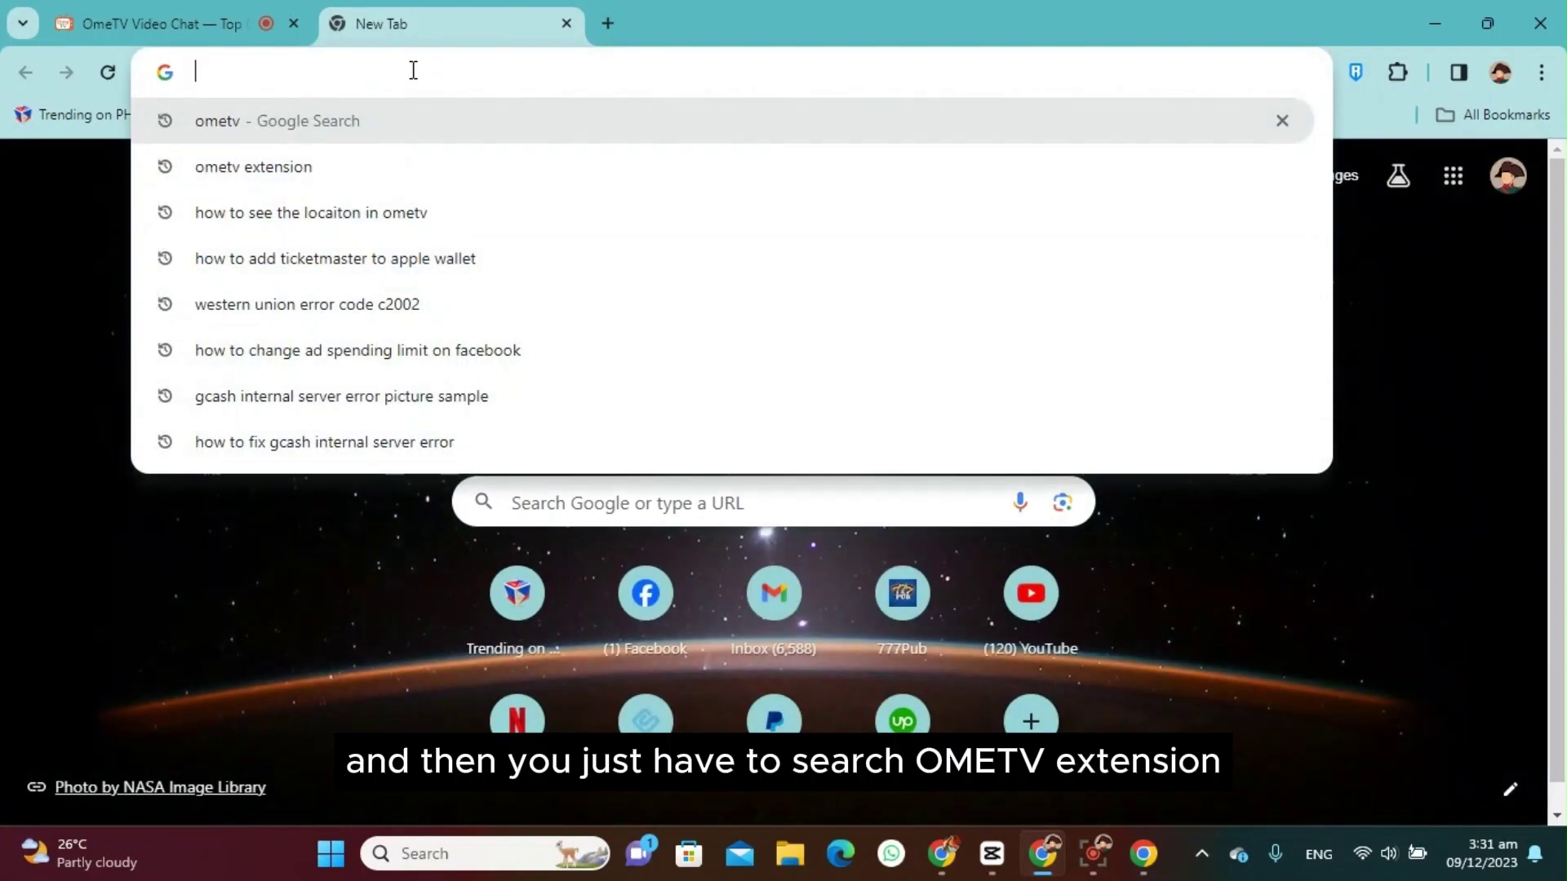
pyautogui.write('ometv ')
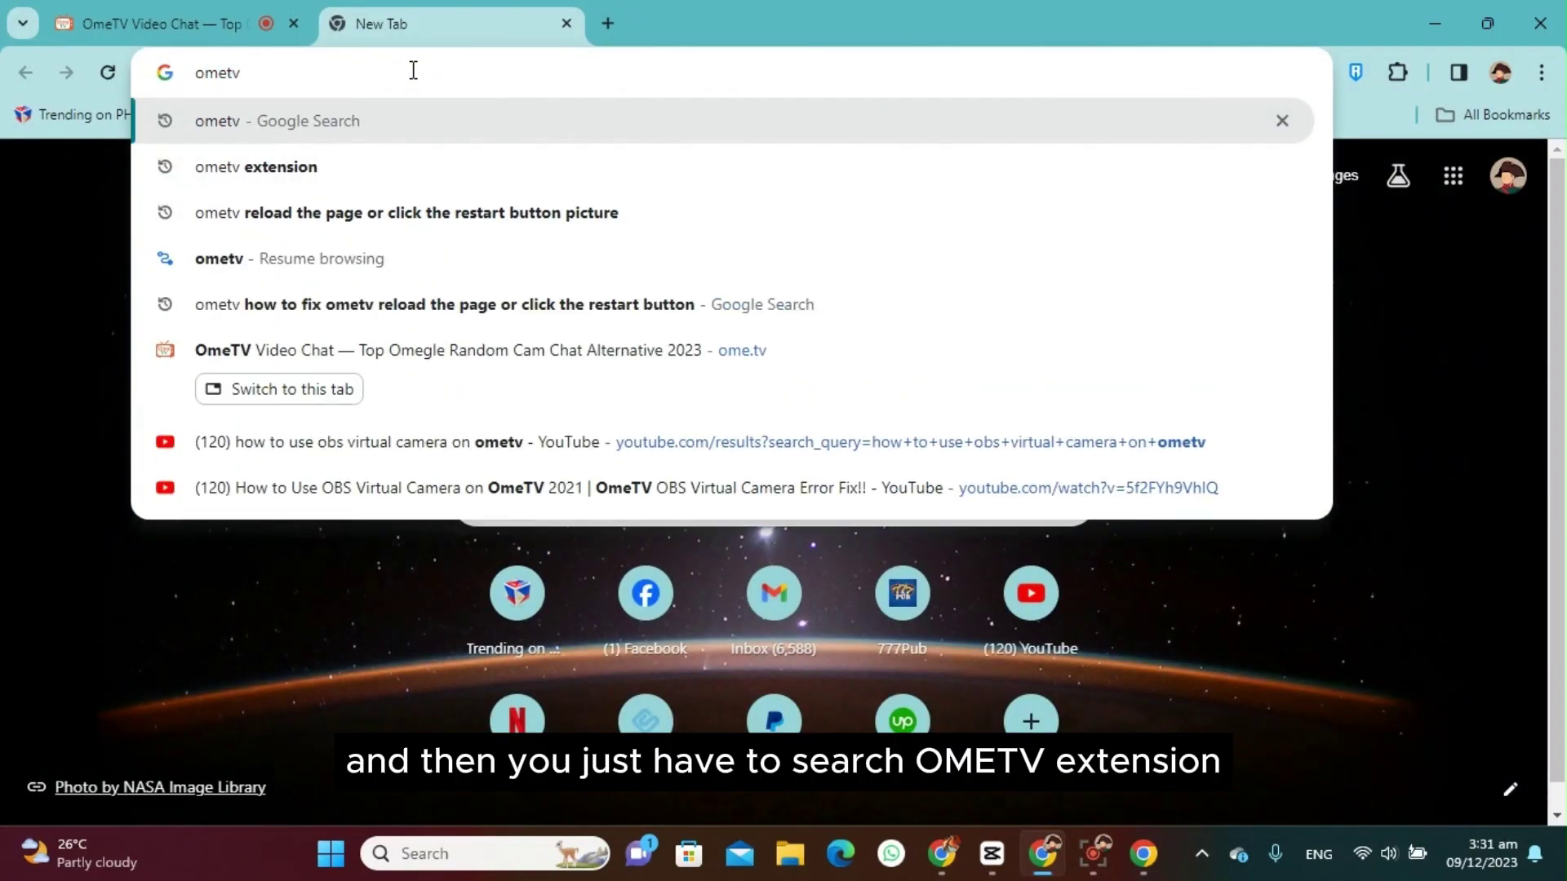
pyautogui.write('ext')
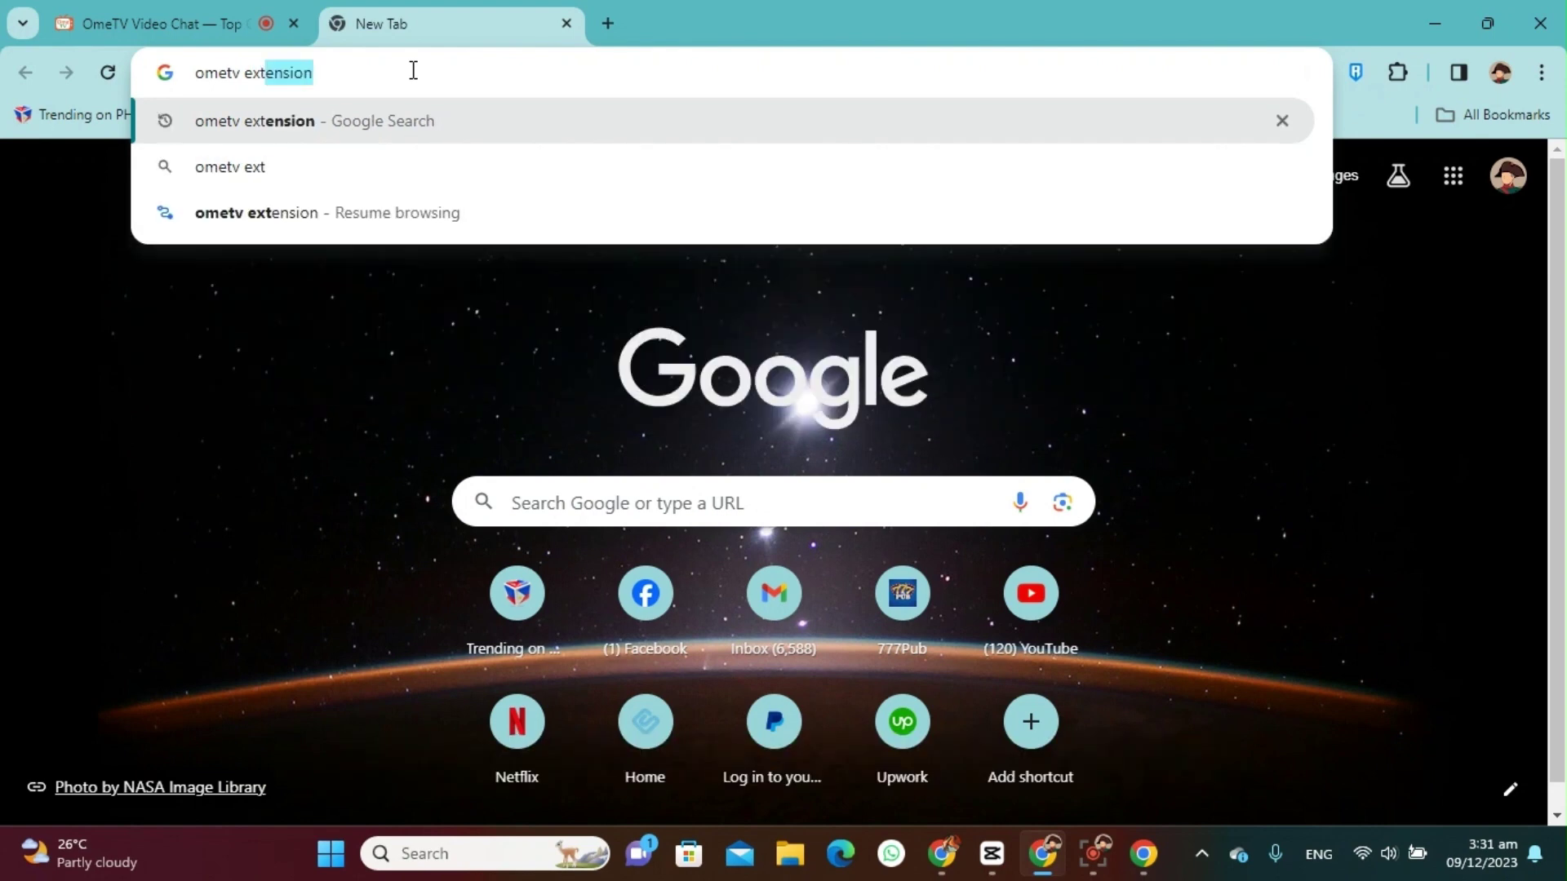
pyautogui.write('ension')
pyautogui.press('Return')
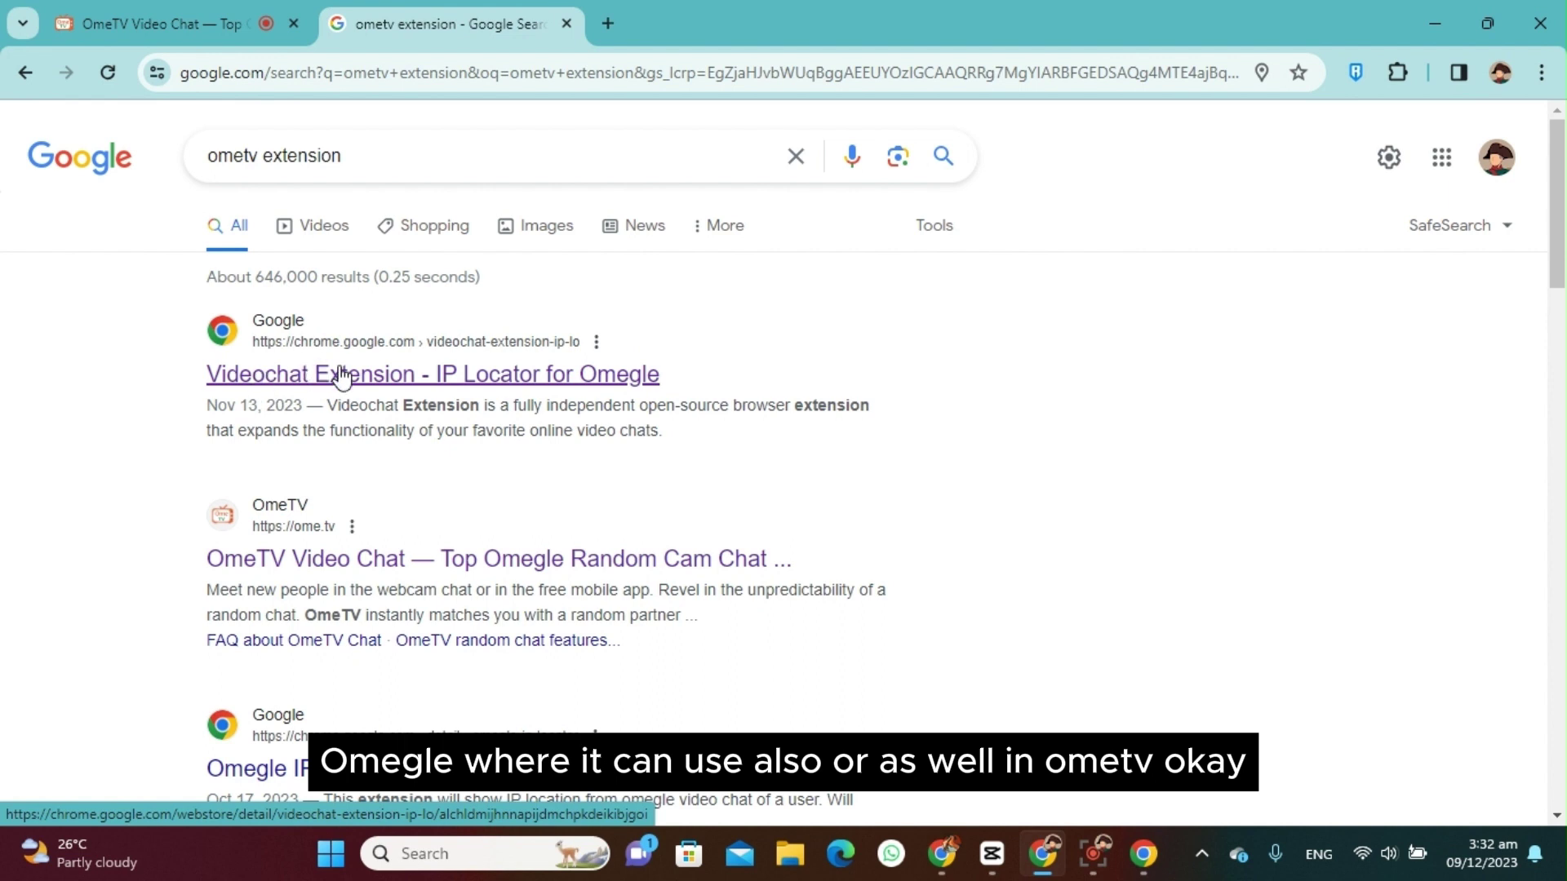
# Step: Add Videochat Extension - IP Locator for Omegle to Chrome and close its welcome tab
pyautogui.click(315, 378)
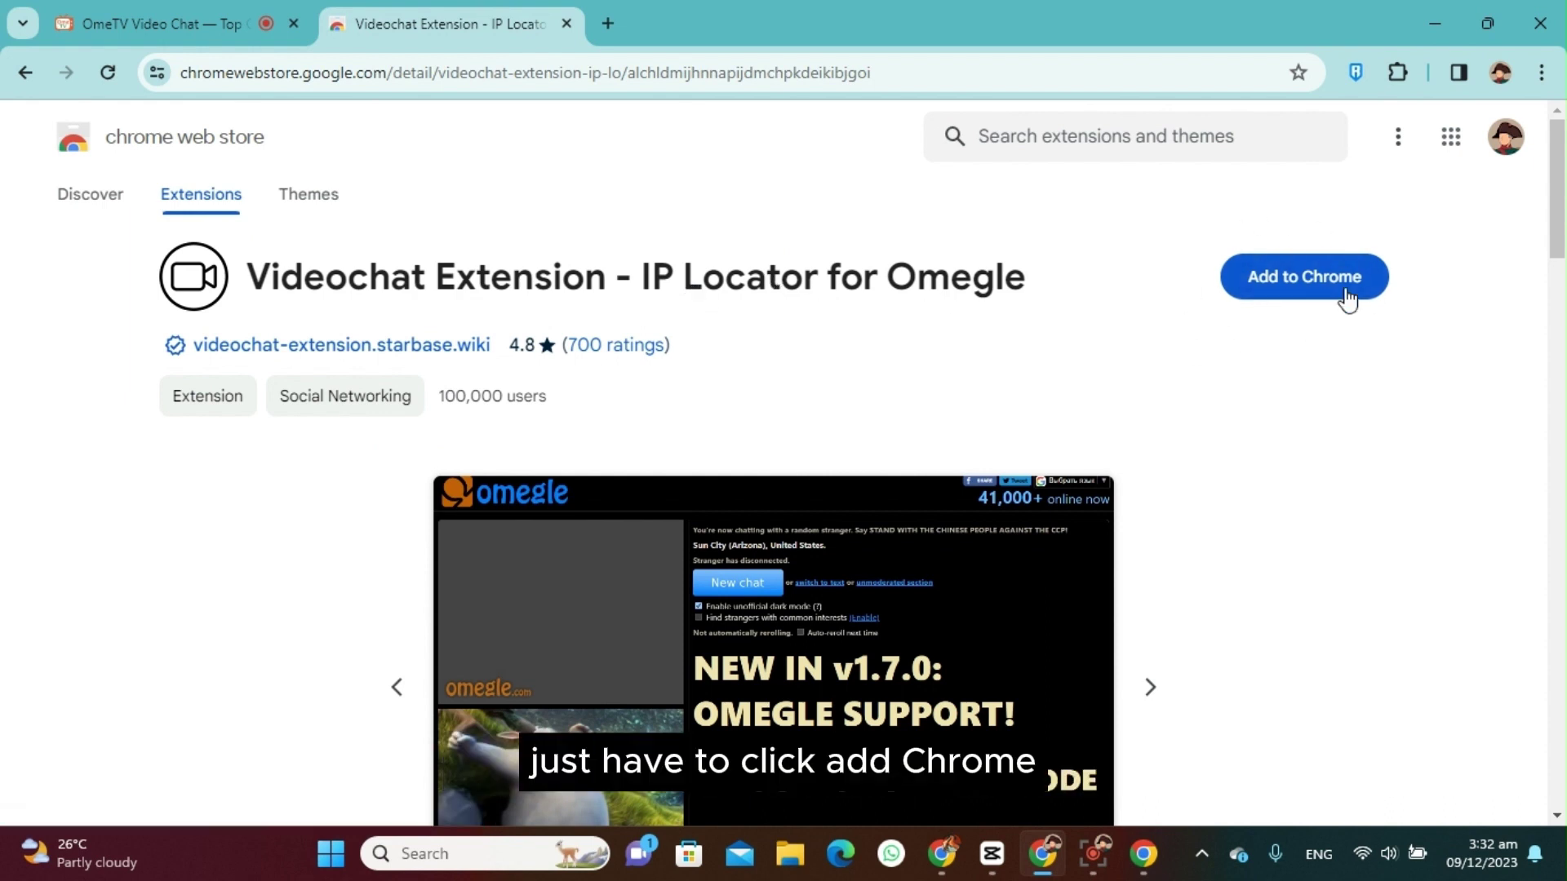
pyautogui.click(1305, 274)
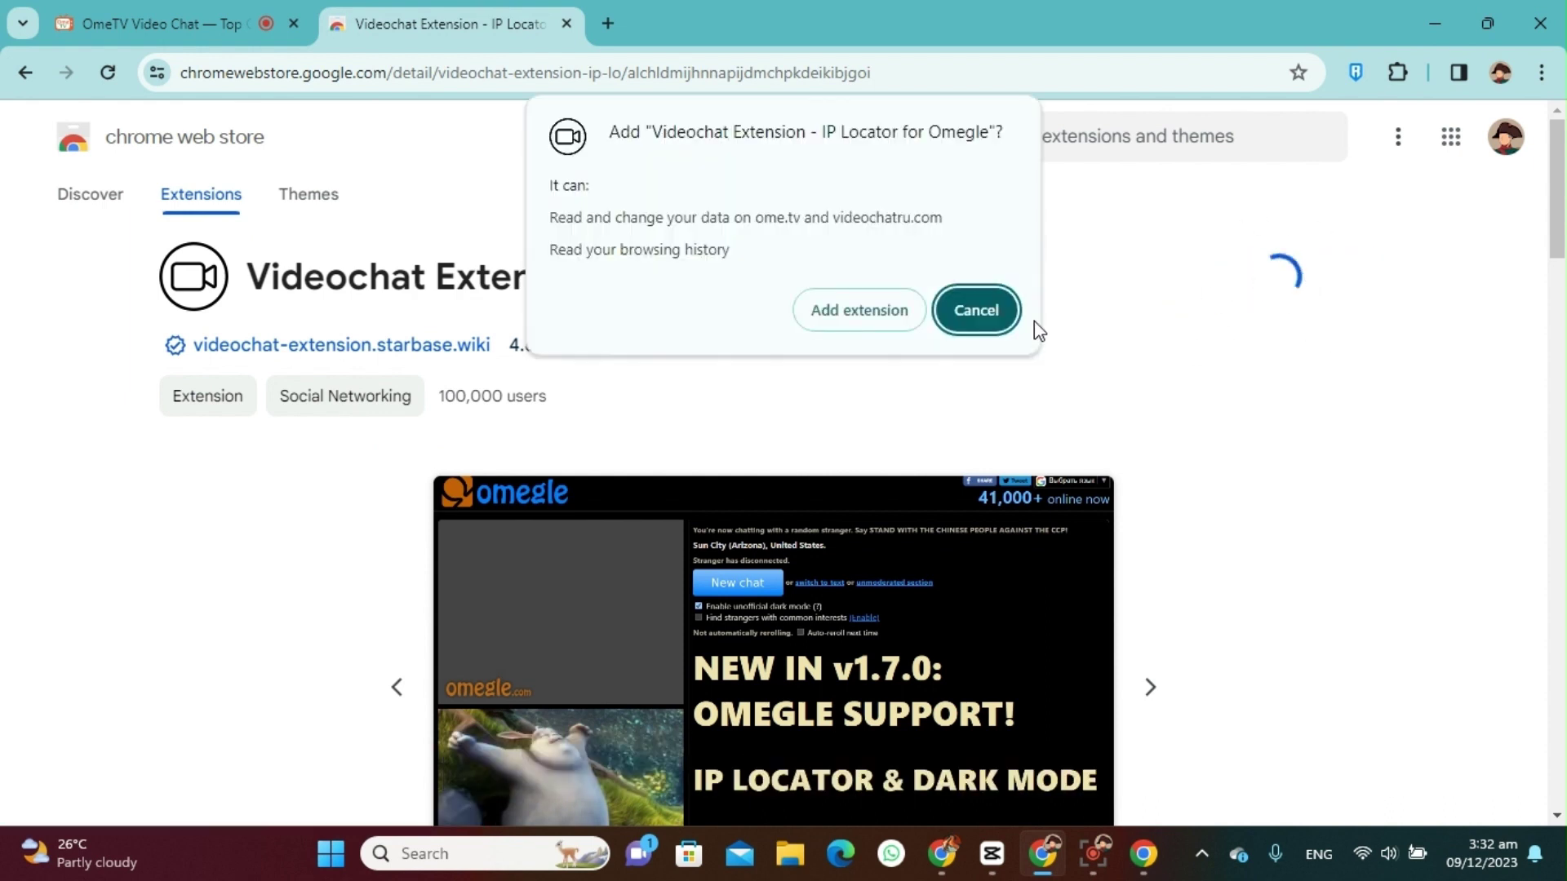
pyautogui.click(832, 314)
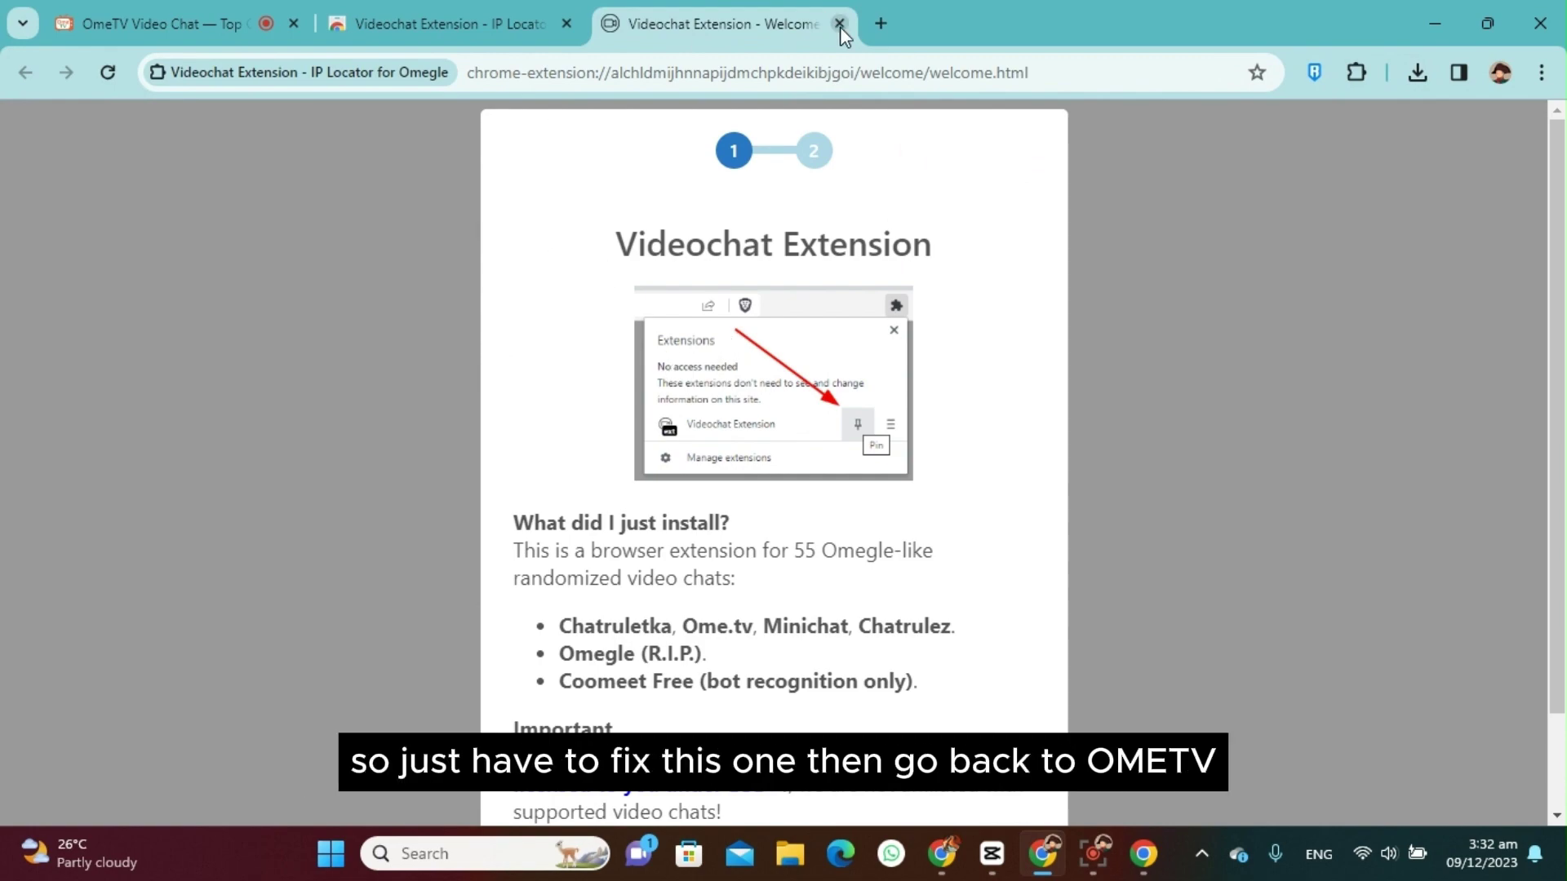
pyautogui.click(839, 23)
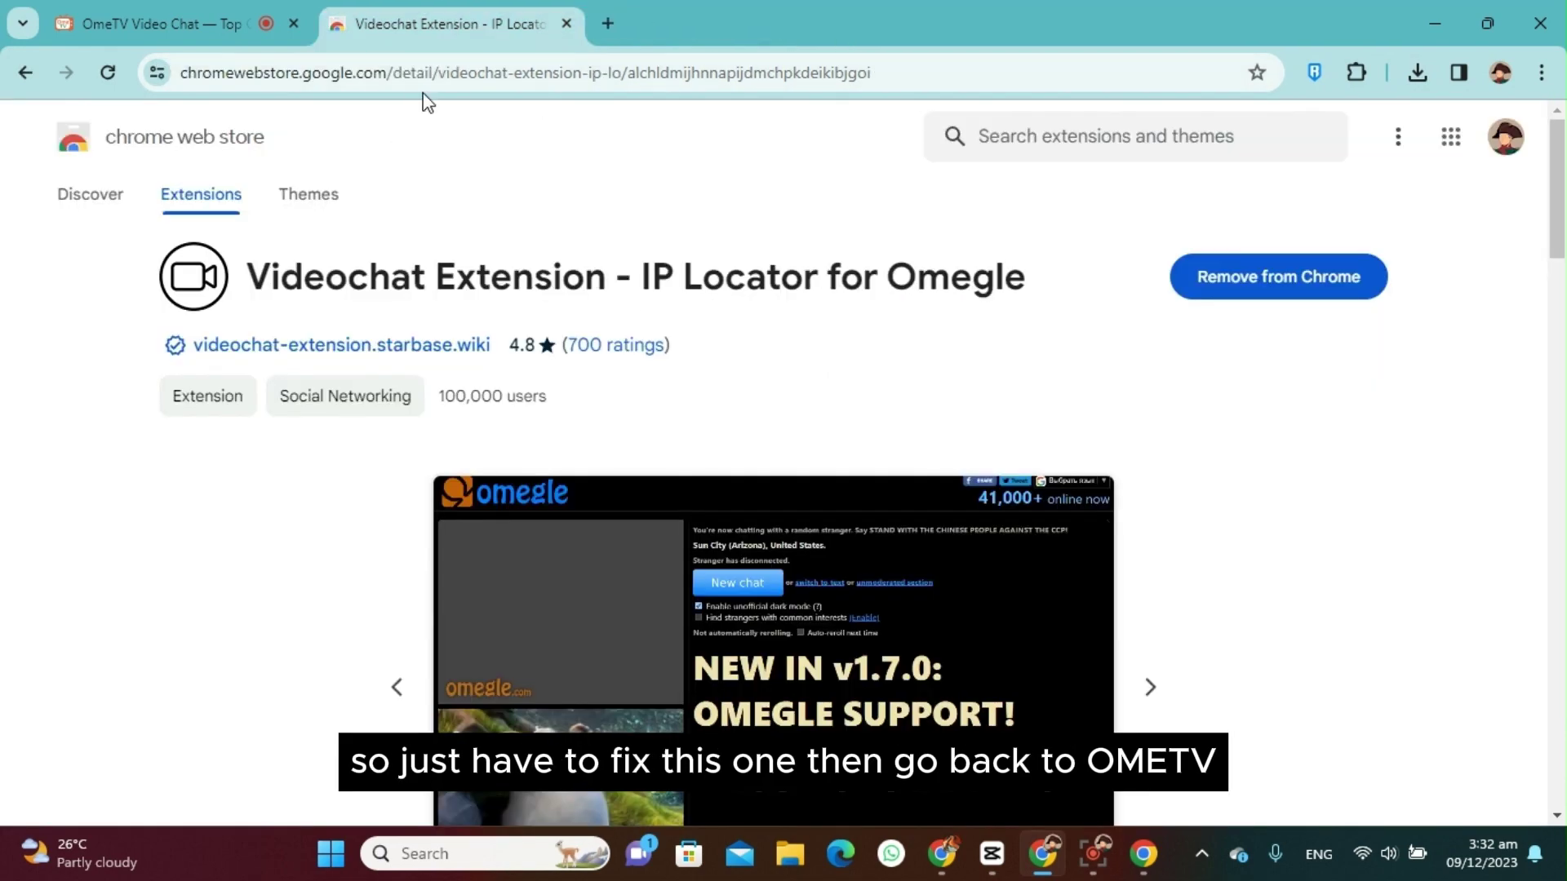
# Step: Back on OmeTV, allow the Videochat Extension's missing site permissions and reload the chat page
pyautogui.click(147, 23)
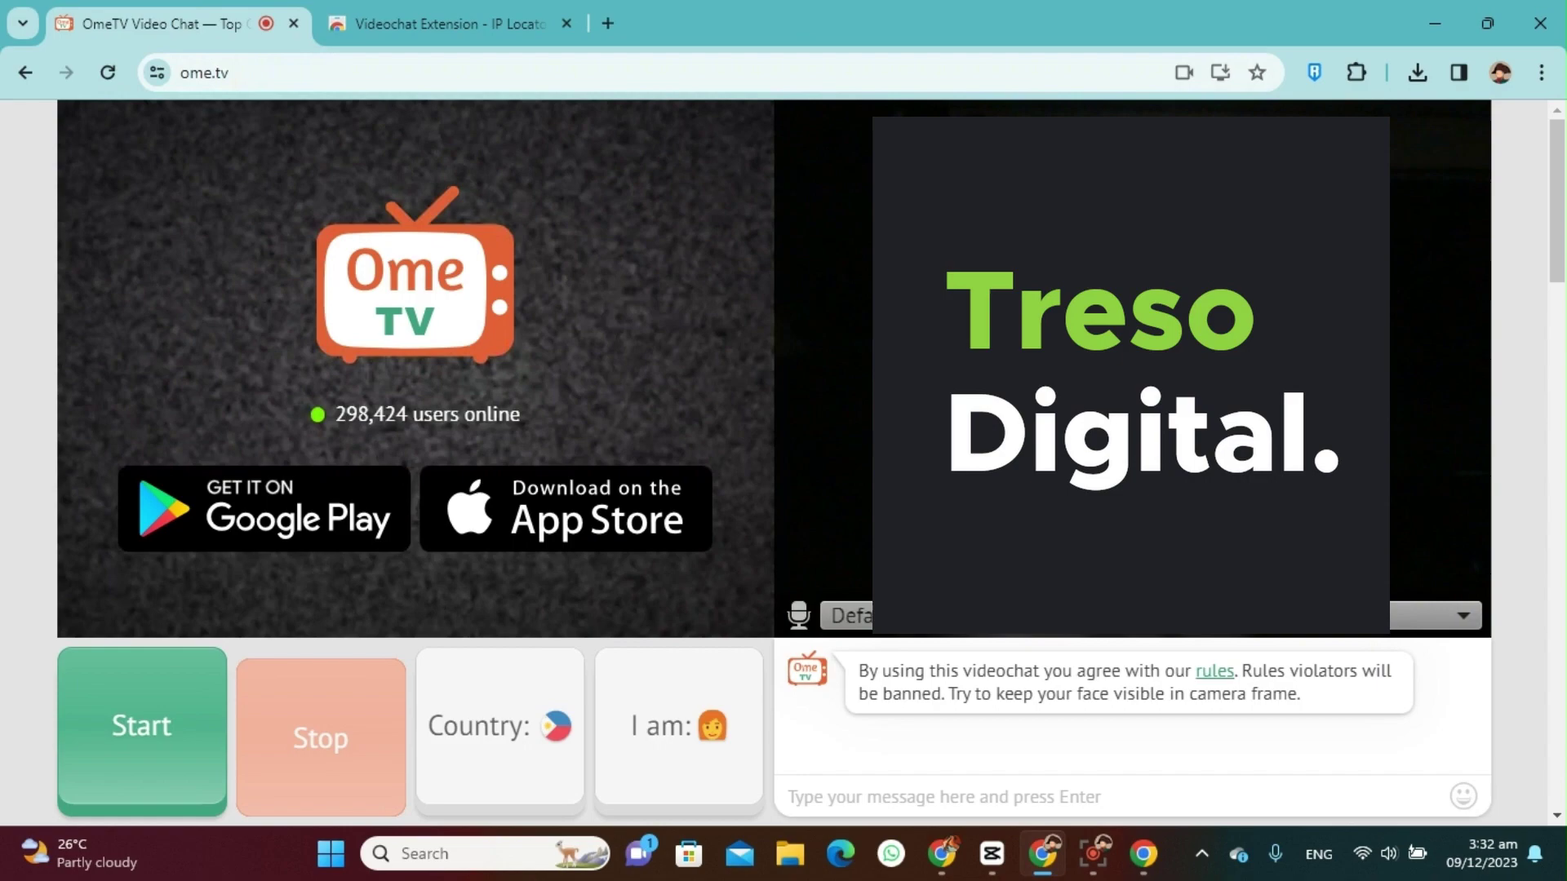
pyautogui.click(1355, 72)
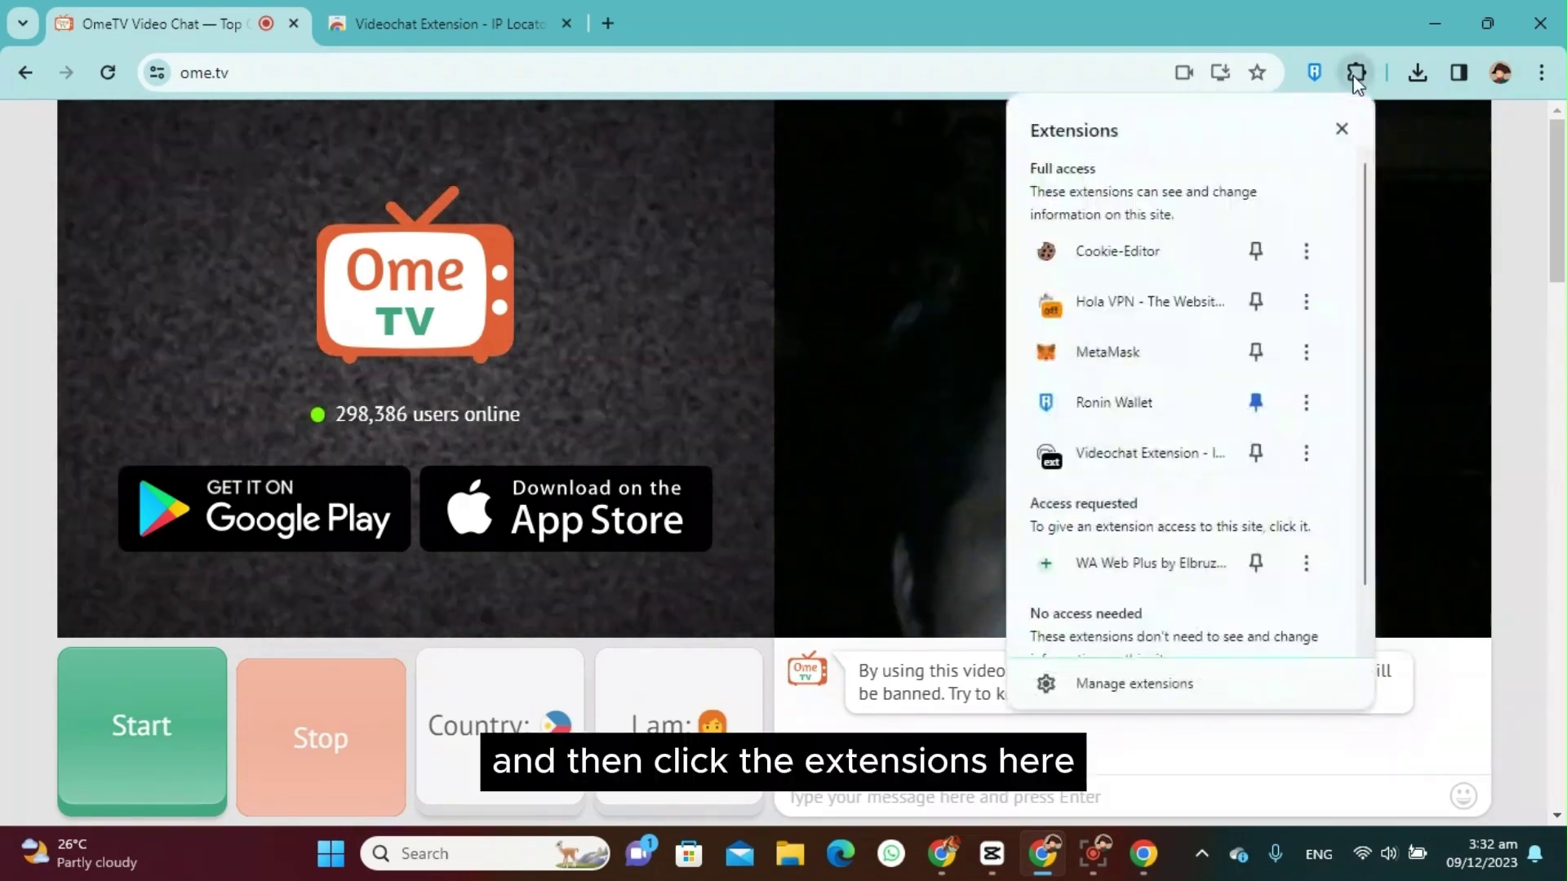
pyautogui.click(1136, 460)
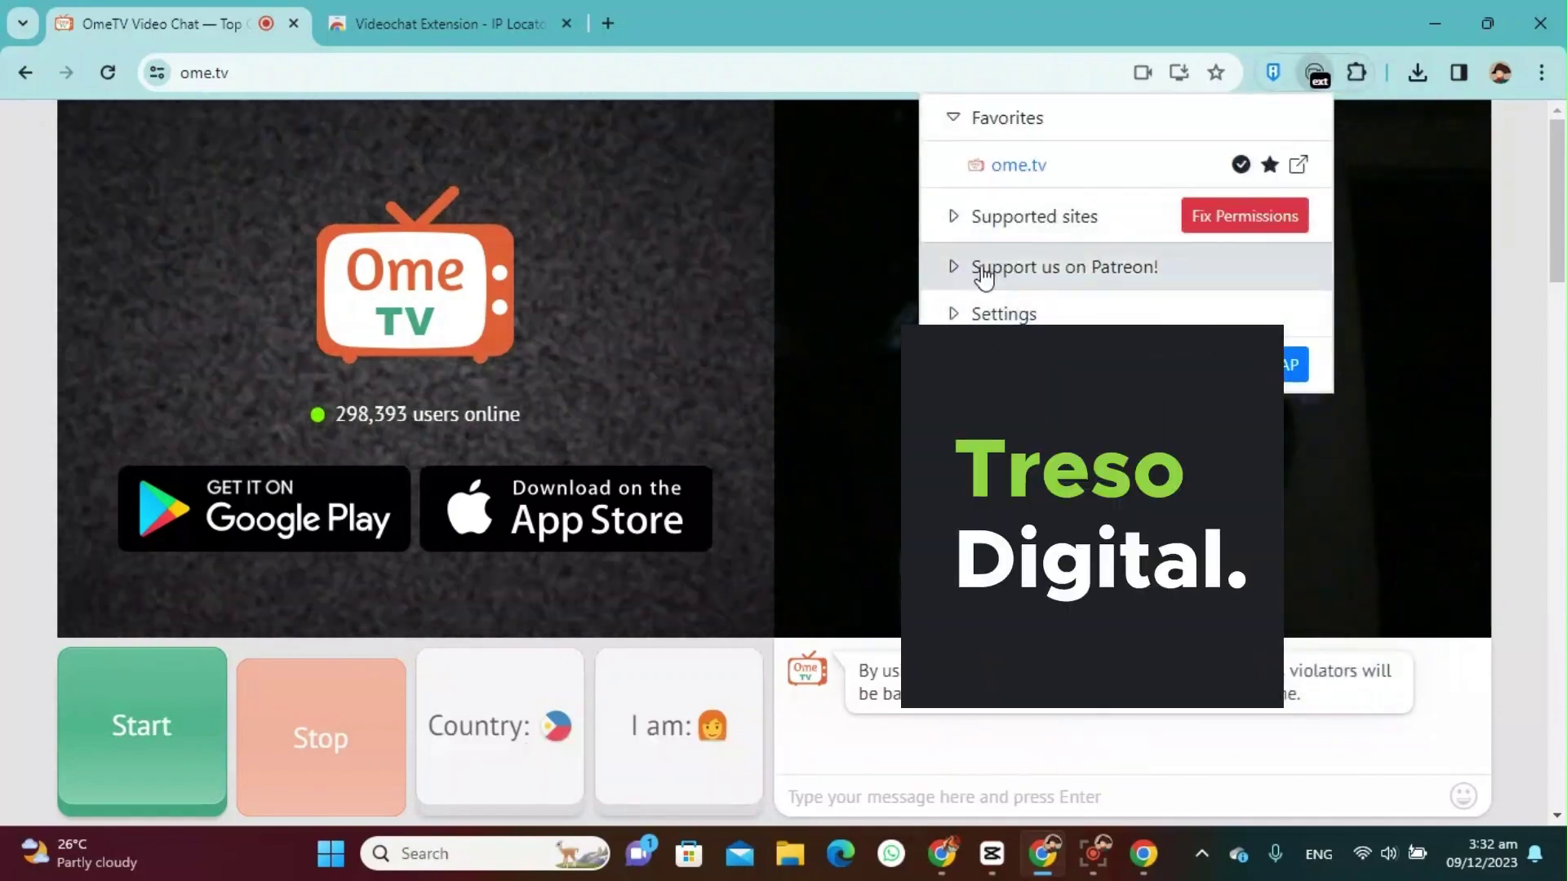
pyautogui.click(1194, 226)
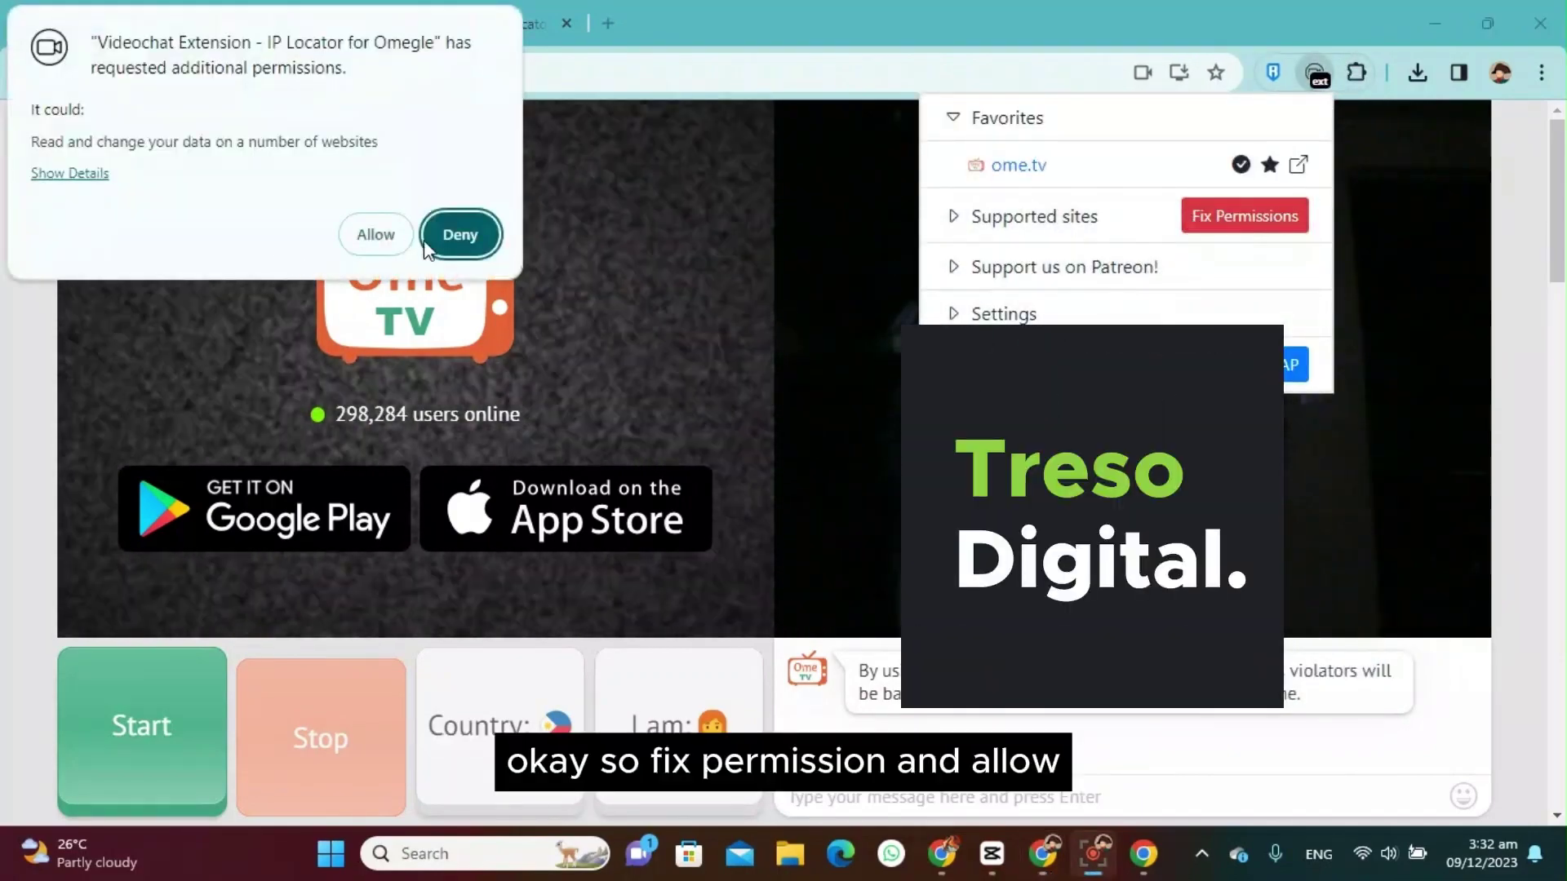
pyautogui.click(373, 235)
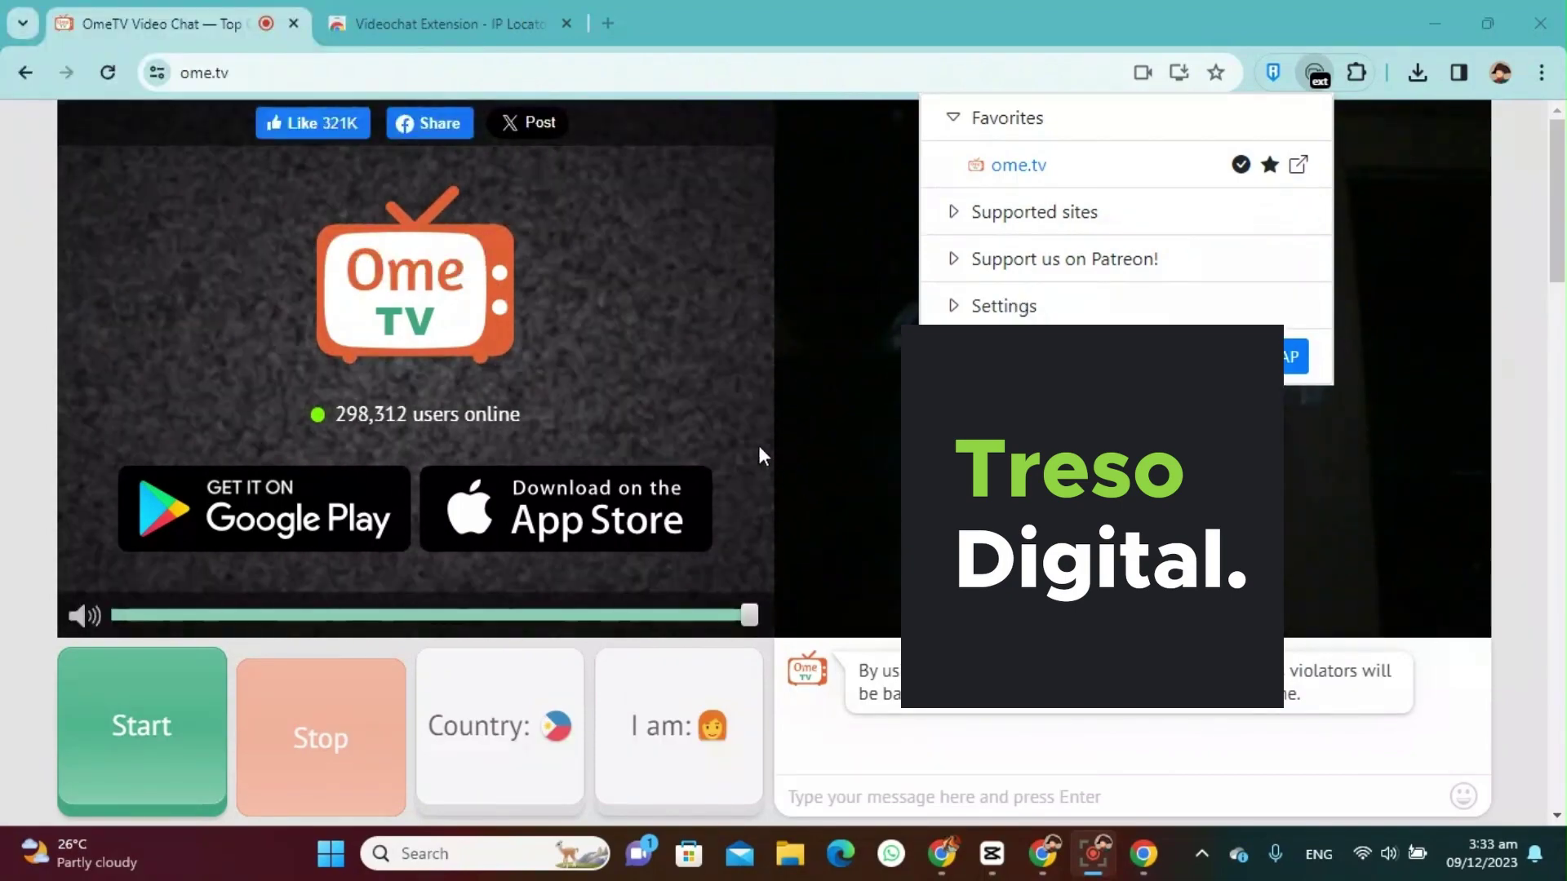
pyautogui.click(108, 72)
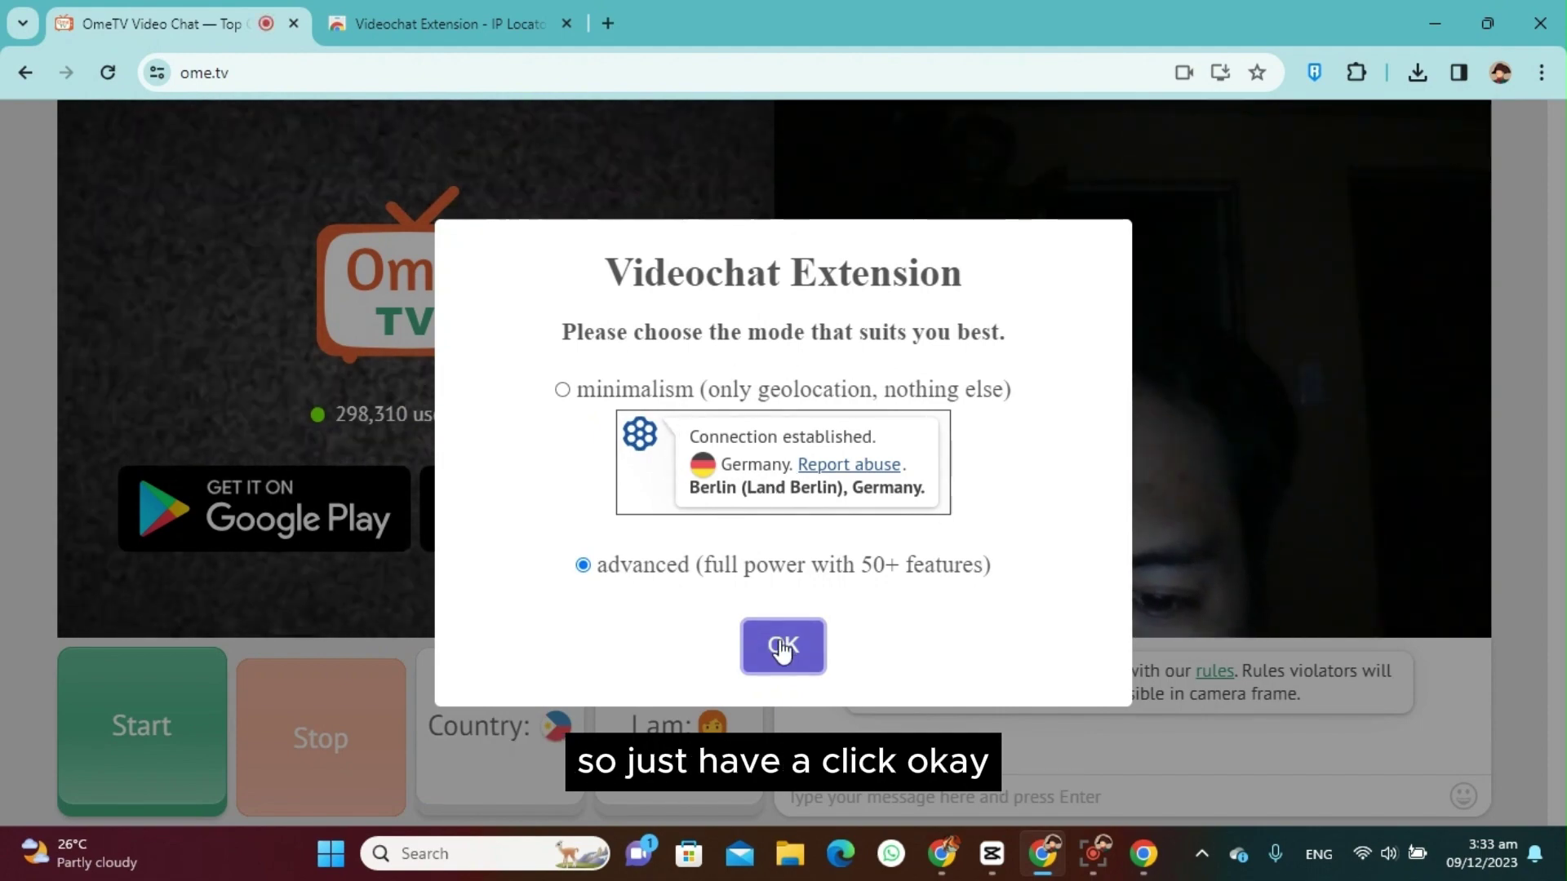
# Step: Confirm the 'advanced' extension mode and close the Congratulations welcome dialog
pyautogui.click(782, 644)
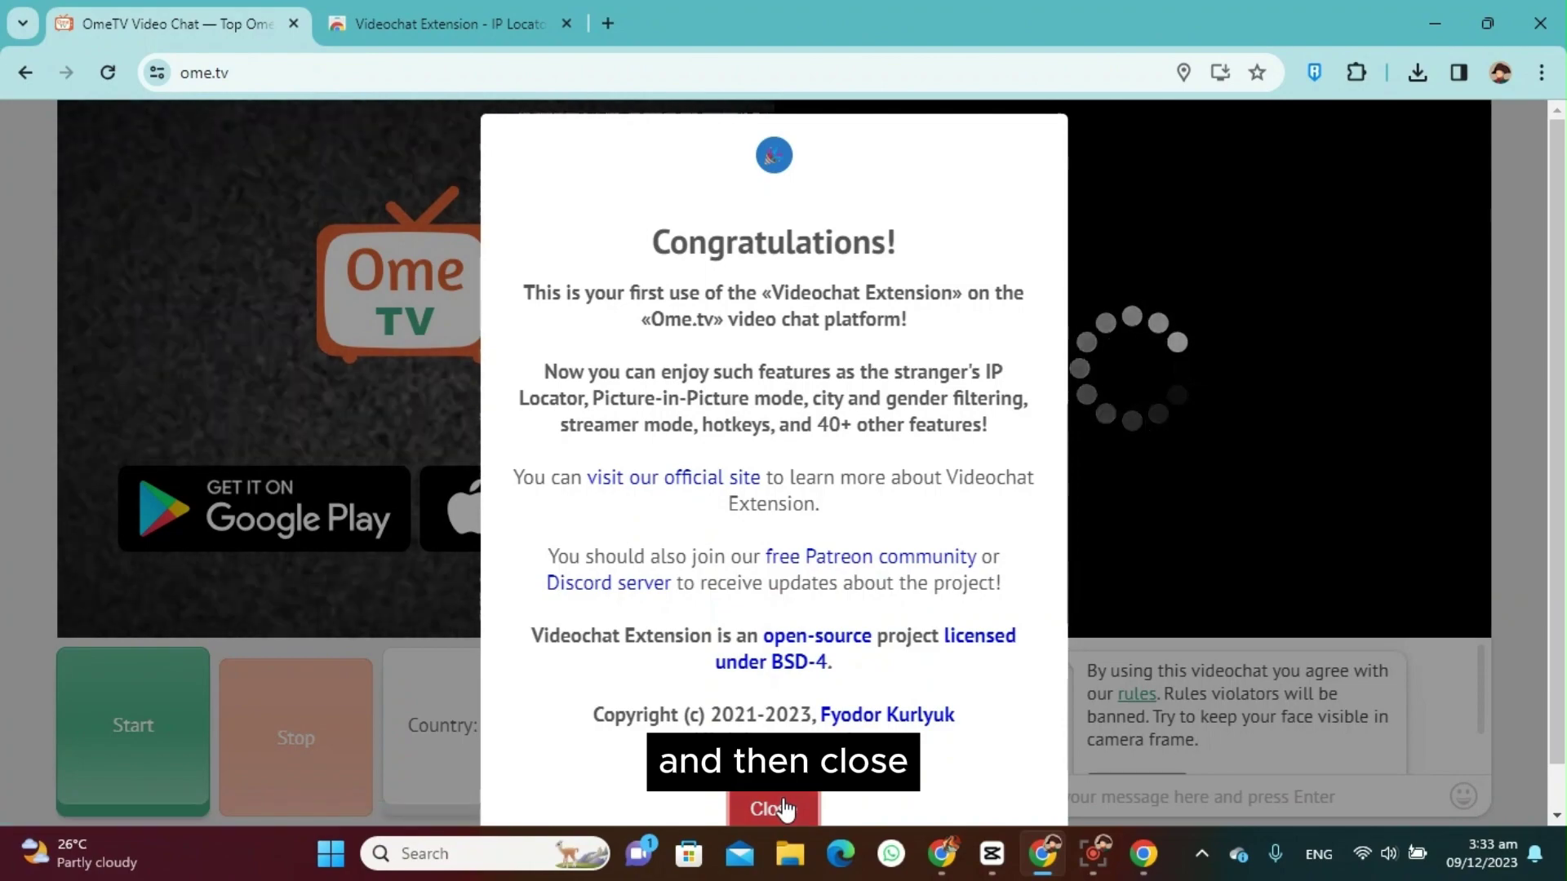
pyautogui.click(787, 809)
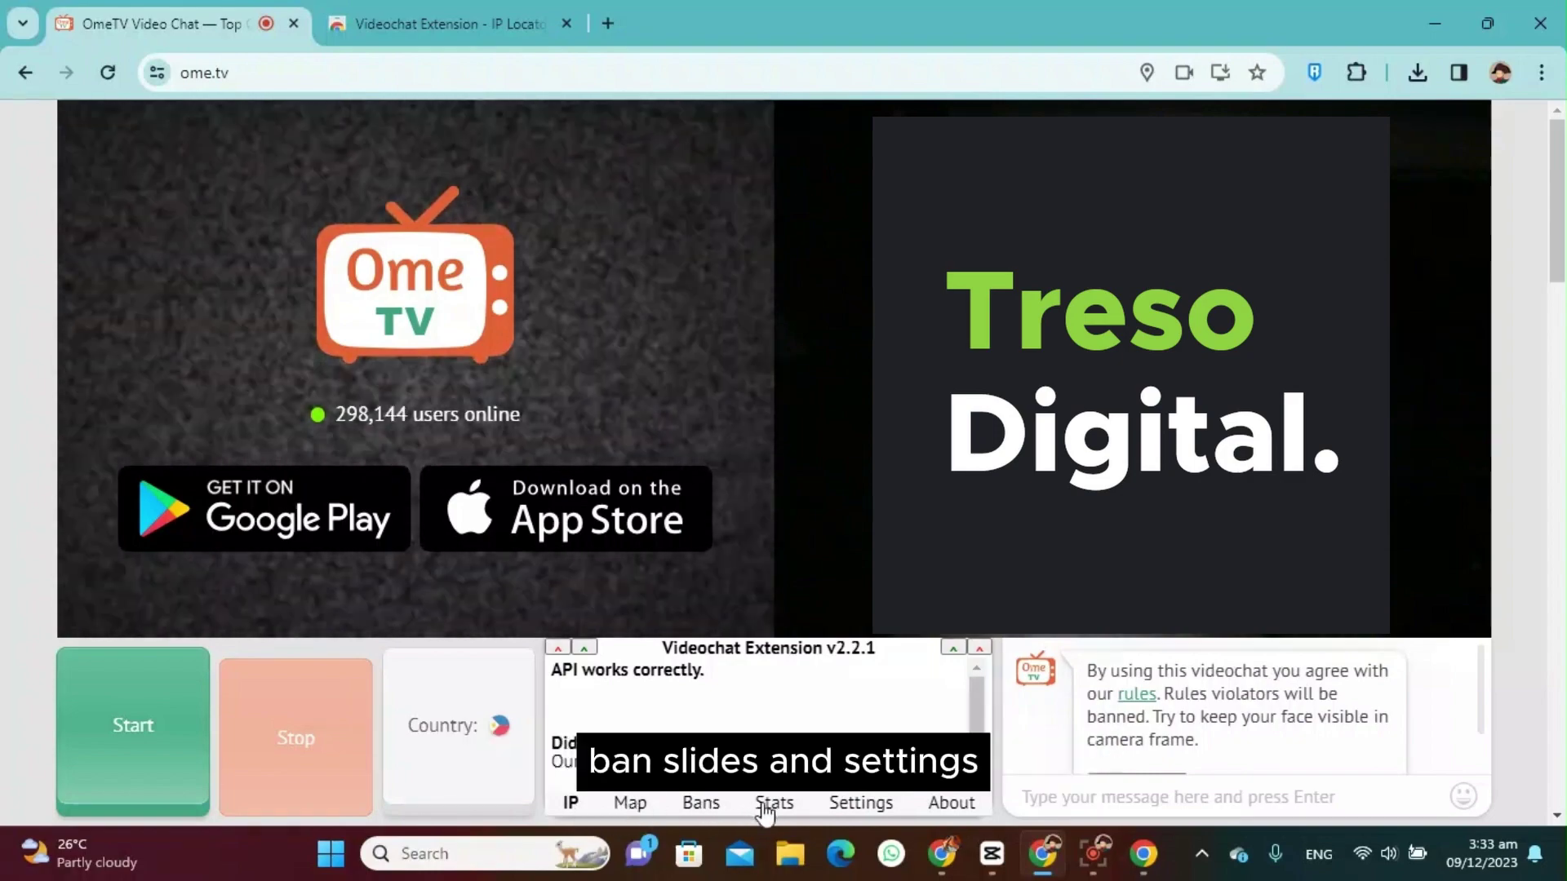
# Step: In the extension's Settings, leave the Geolocation 'show more info' option checked
pyautogui.click(860, 804)
pyautogui.scroll(-2, 702, 603)
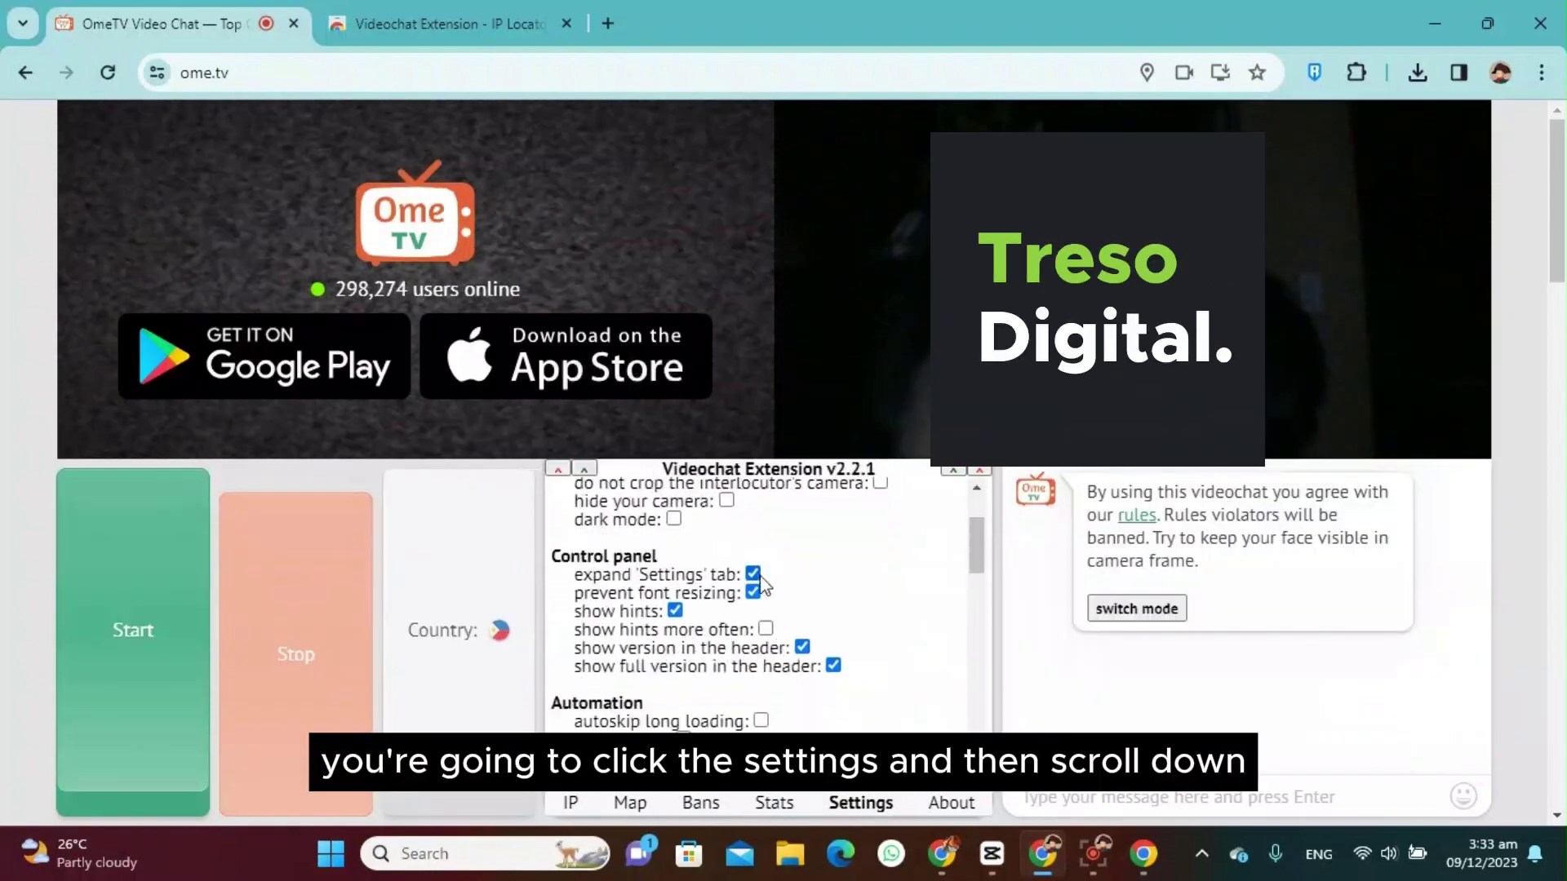
pyautogui.scroll(-2, 757, 580)
pyautogui.scroll(-2, 734, 587)
pyautogui.moveTo(652, 602)
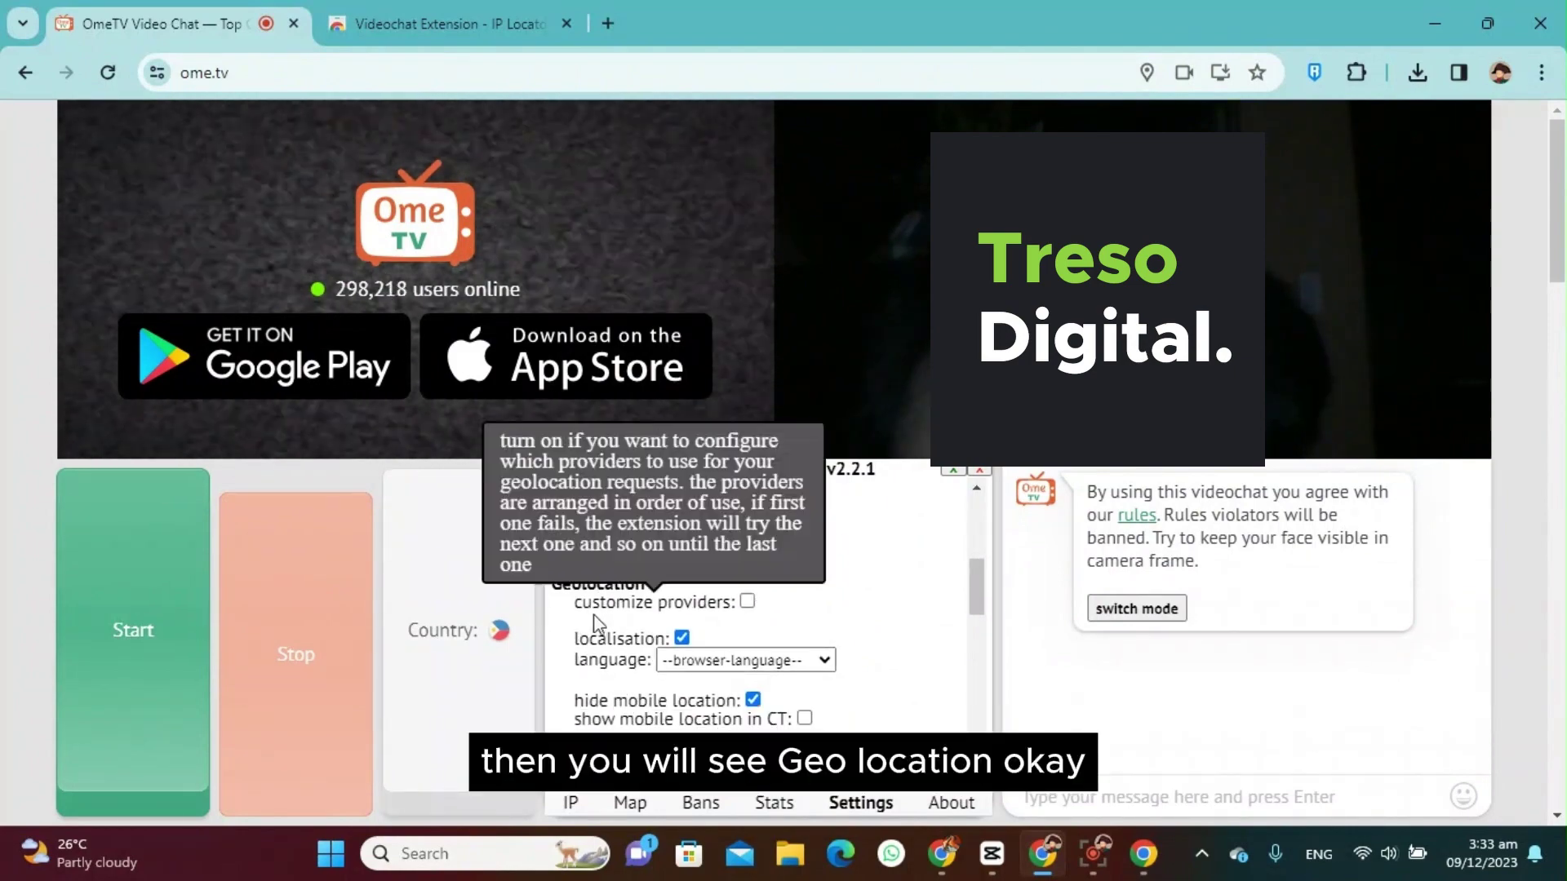
pyautogui.scroll(-1, 616, 618)
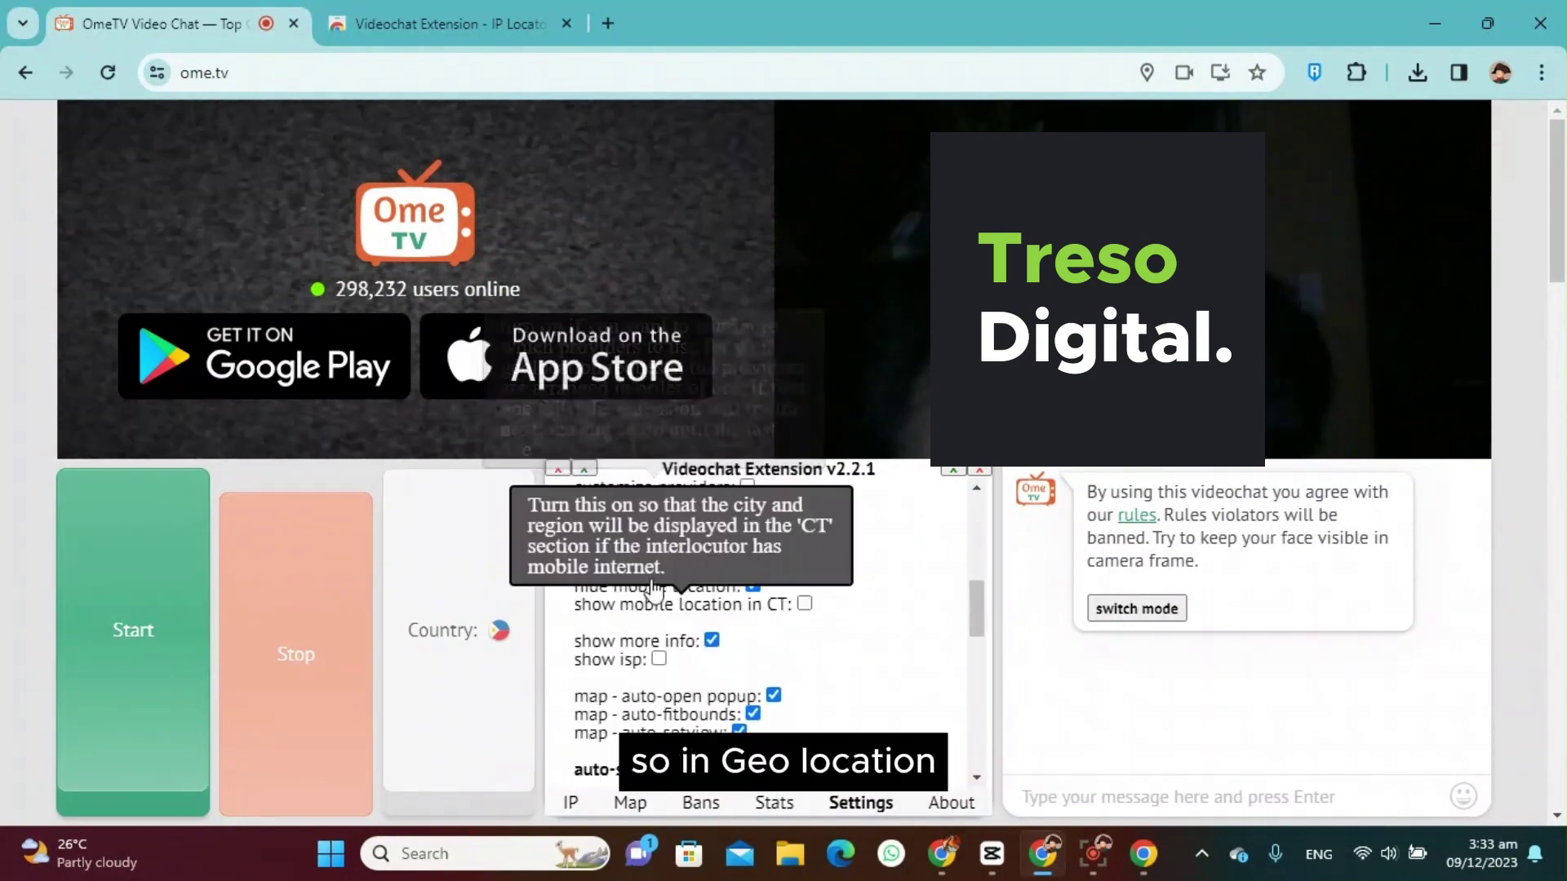
pyautogui.click(713, 641)
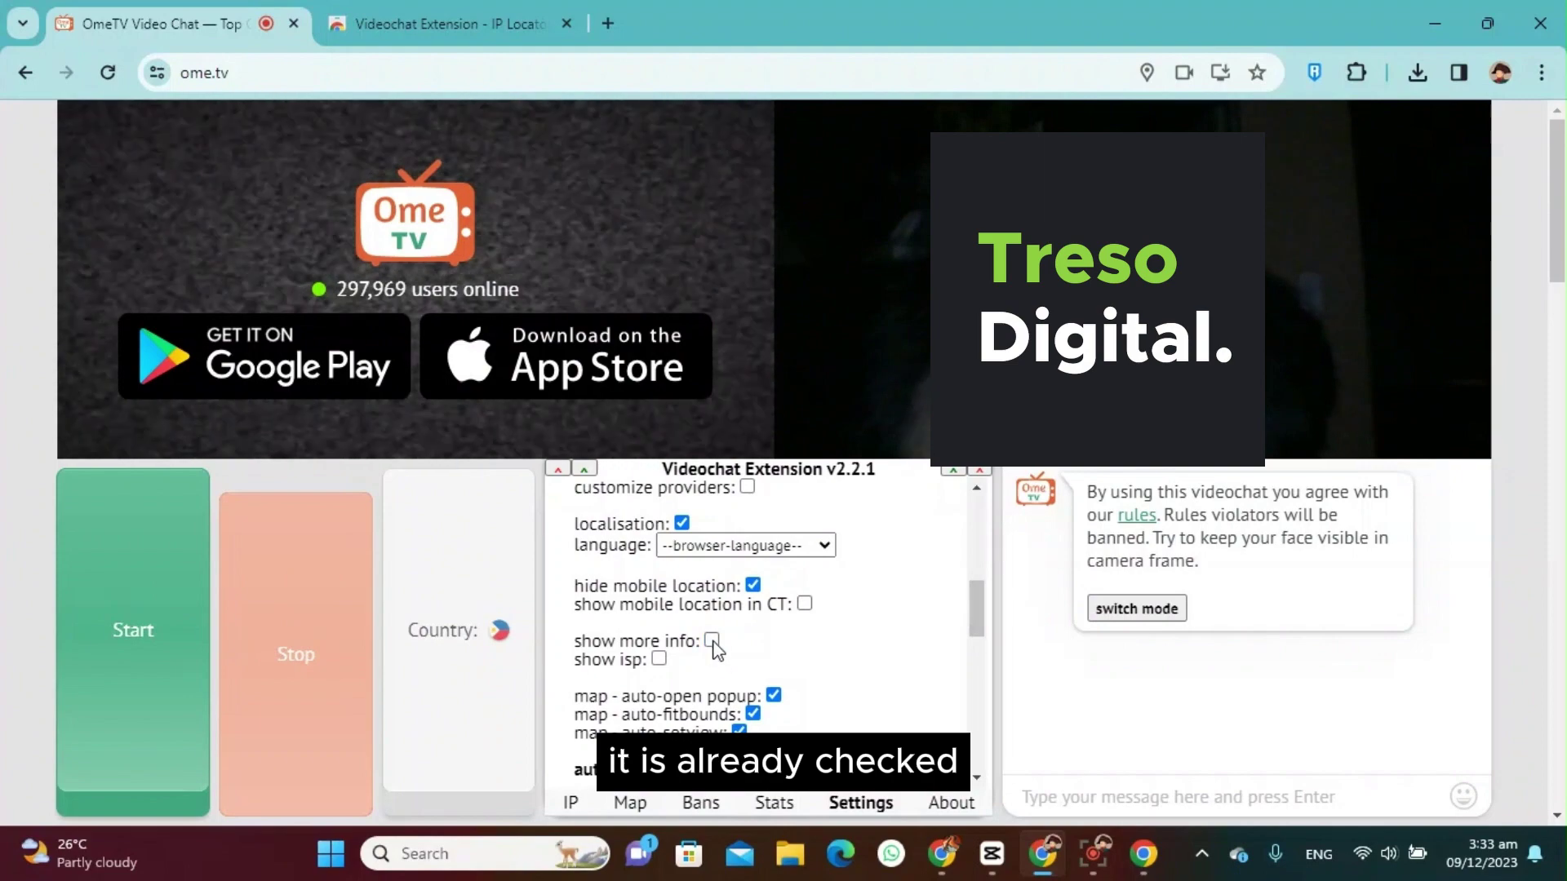
pyautogui.click(713, 642)
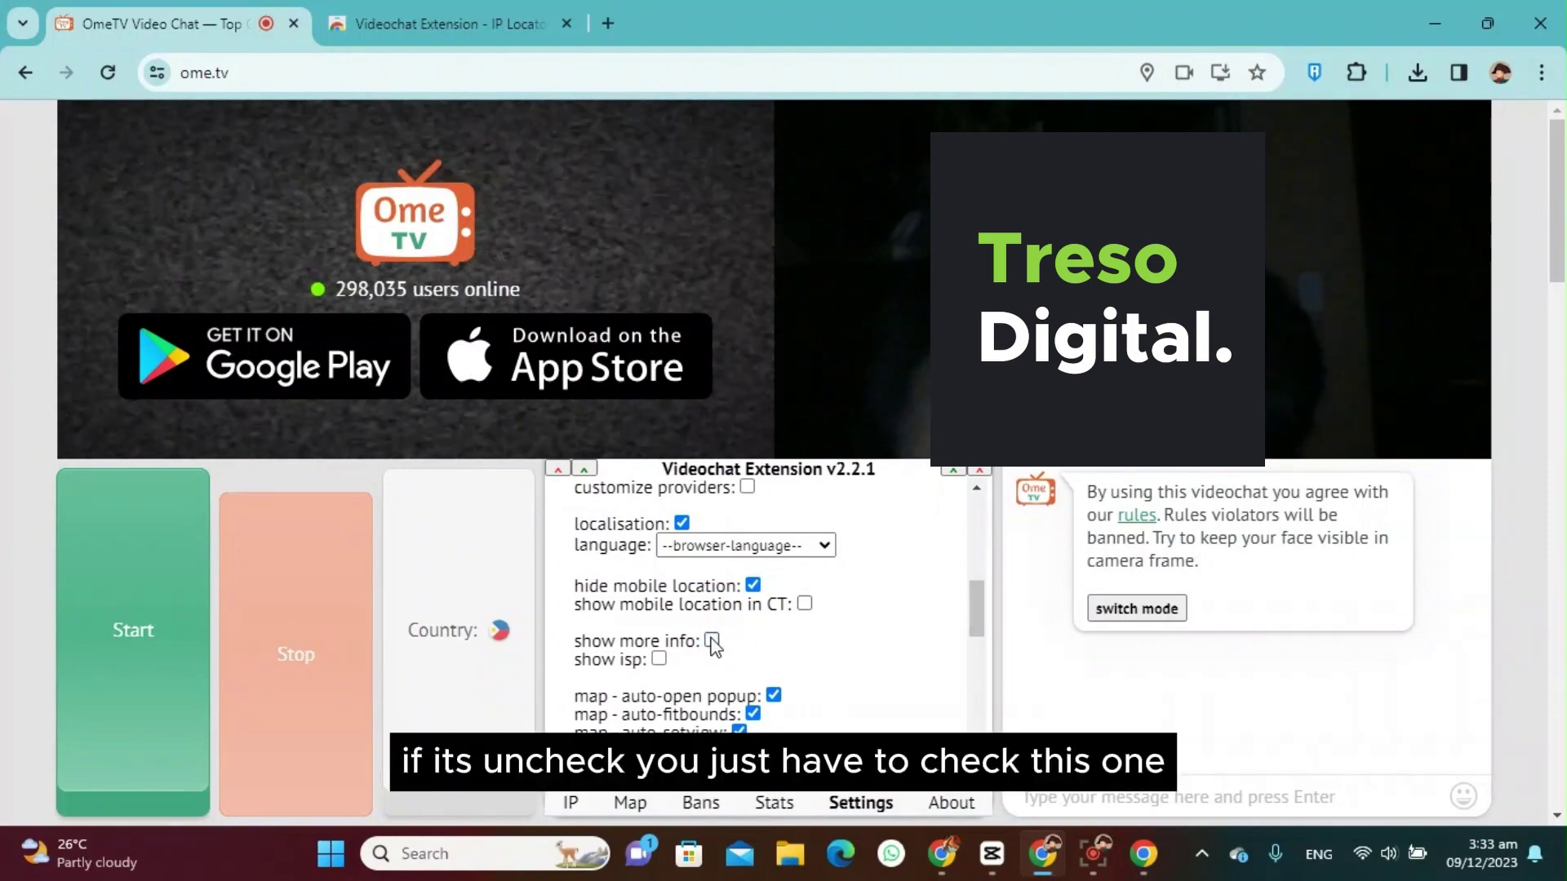
pyautogui.scroll(-1, 735, 647)
pyautogui.scroll(-3, 757, 648)
pyautogui.scroll(-3, 757, 647)
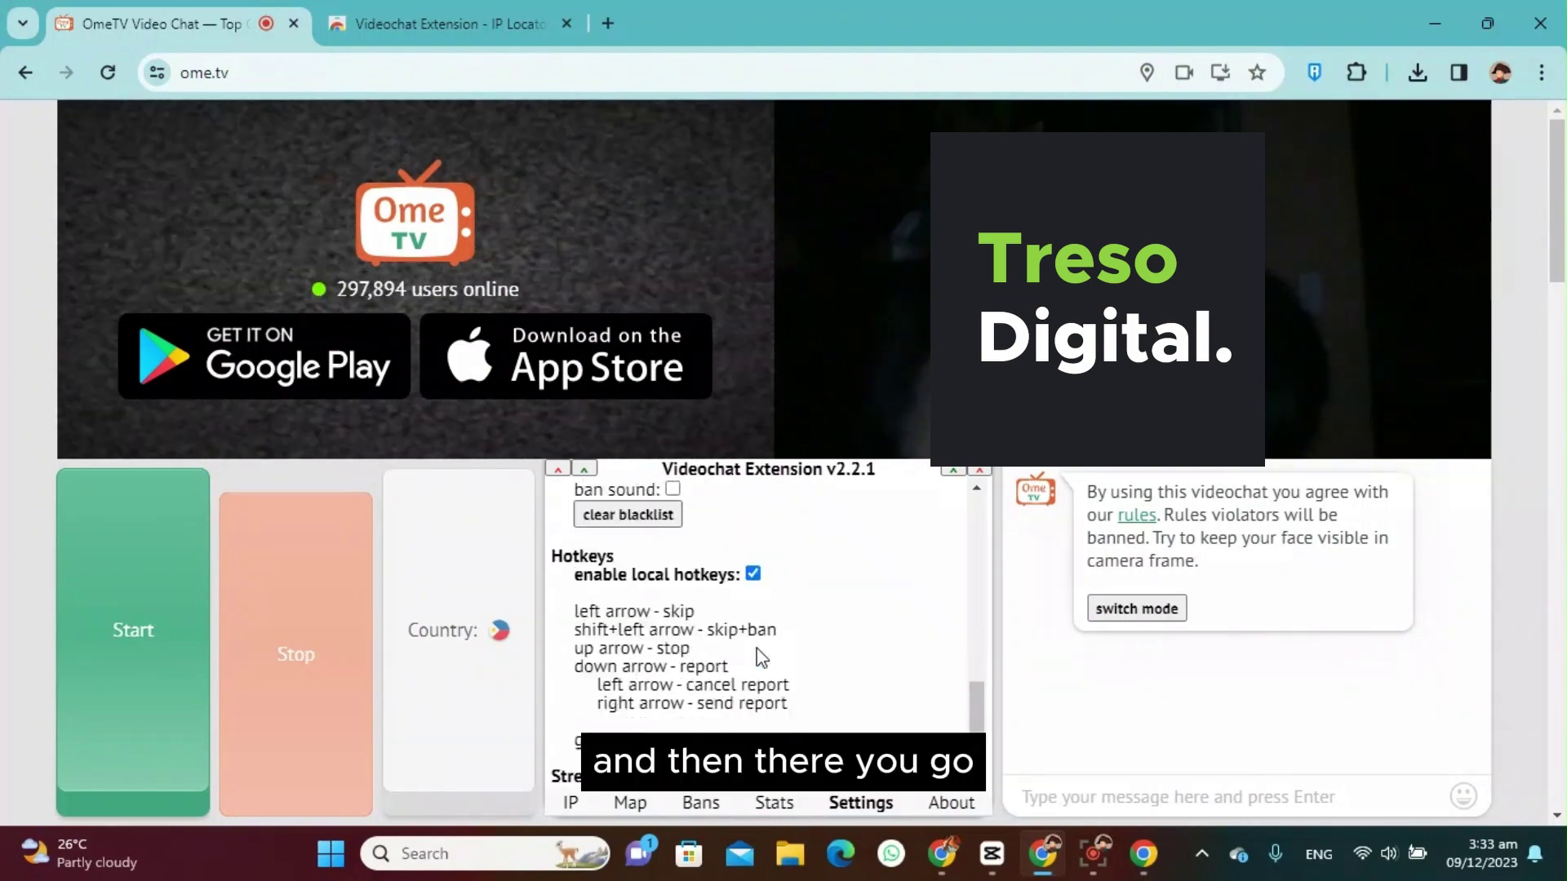
pyautogui.scroll(-2, 754, 658)
pyautogui.scroll(3, 750, 643)
pyautogui.scroll(4, 741, 637)
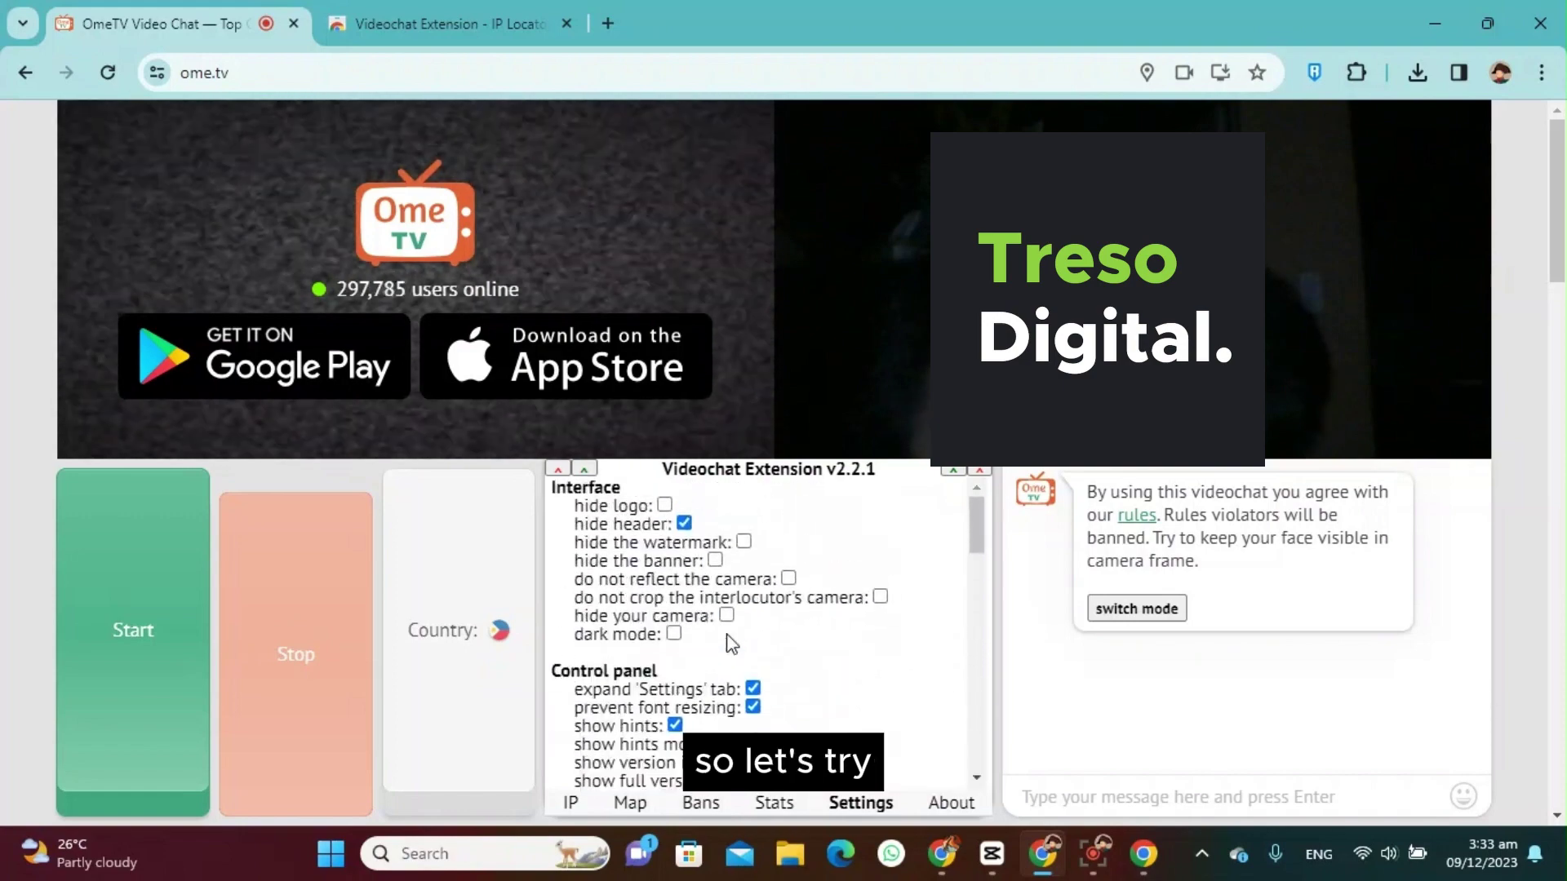
# Step: On the IP tab, start a chat, select the stranger's location details, then skip to the next stranger
pyautogui.click(571, 804)
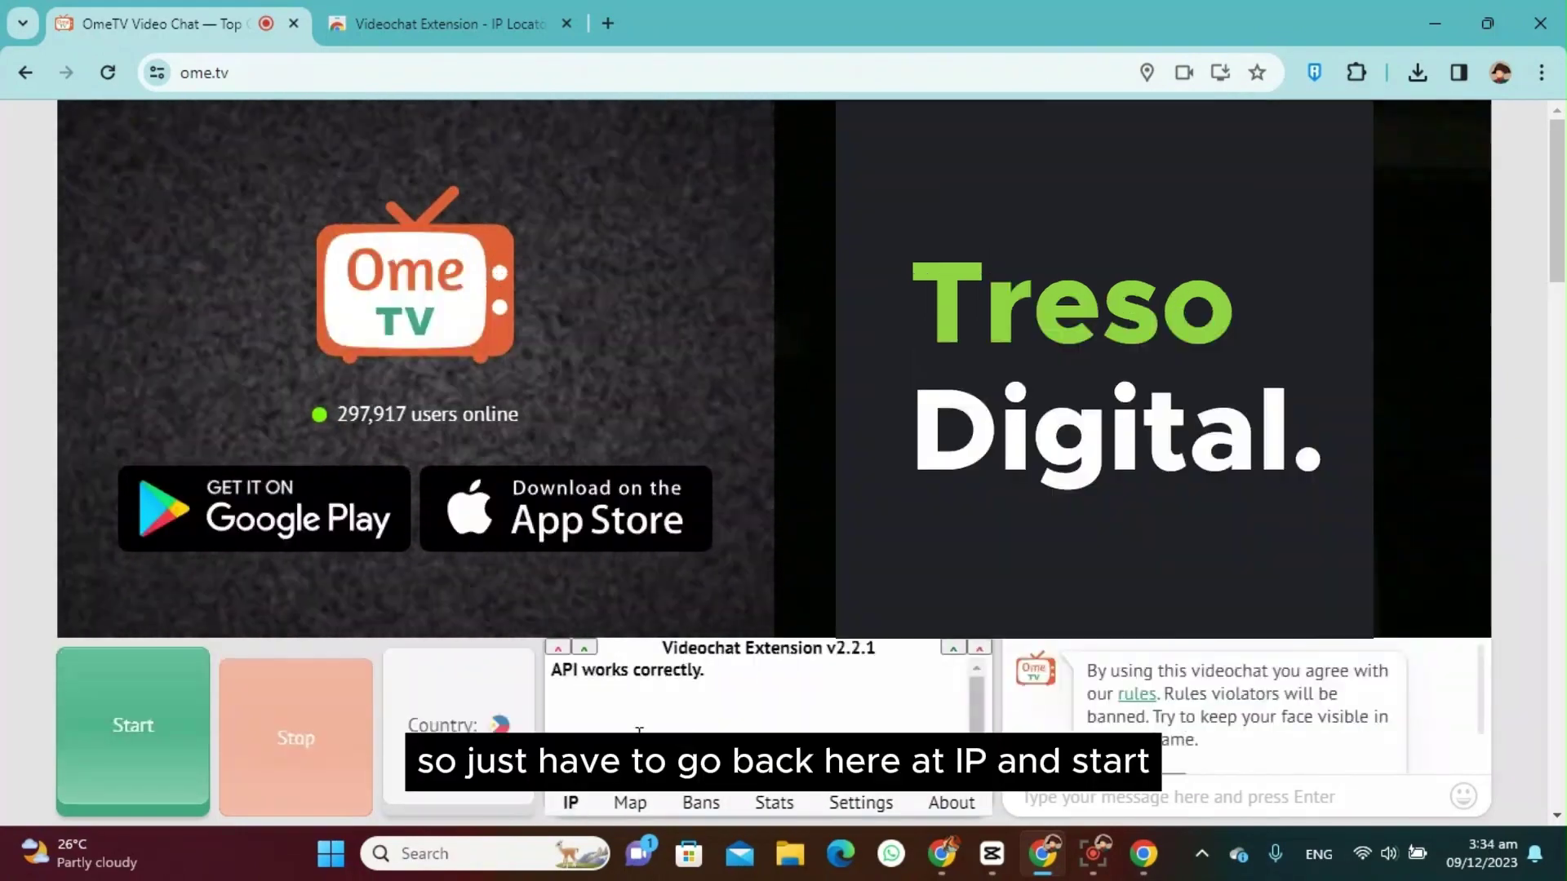
pyautogui.click(132, 753)
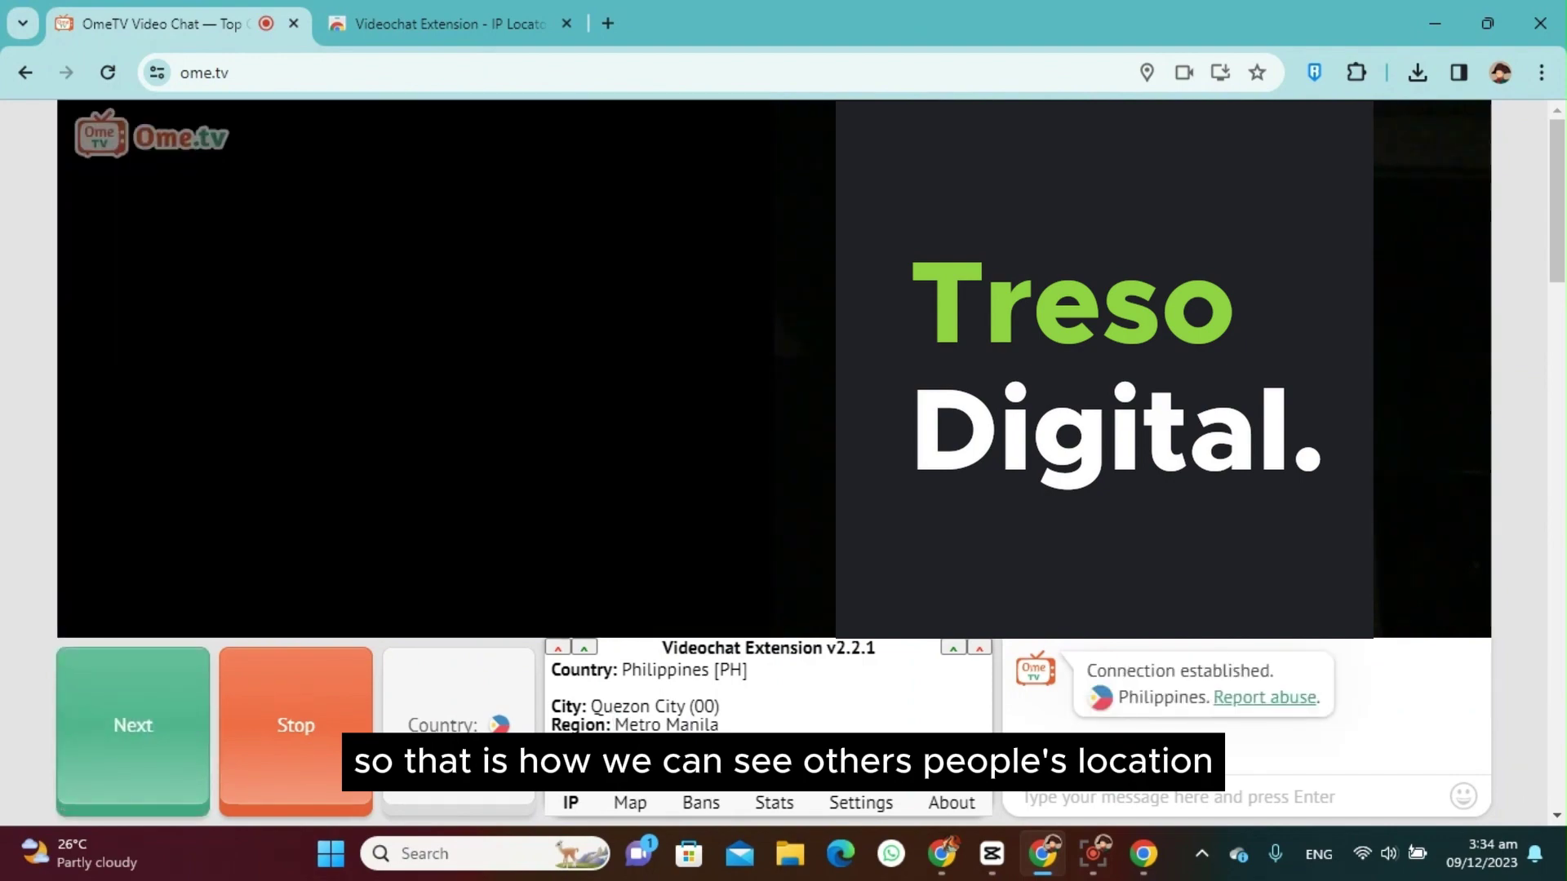
pyautogui.moveTo(578, 743)
pyautogui.mouseDown()
pyautogui.moveTo(724, 719)
pyautogui.moveTo(735, 747)
pyautogui.mouseUp()
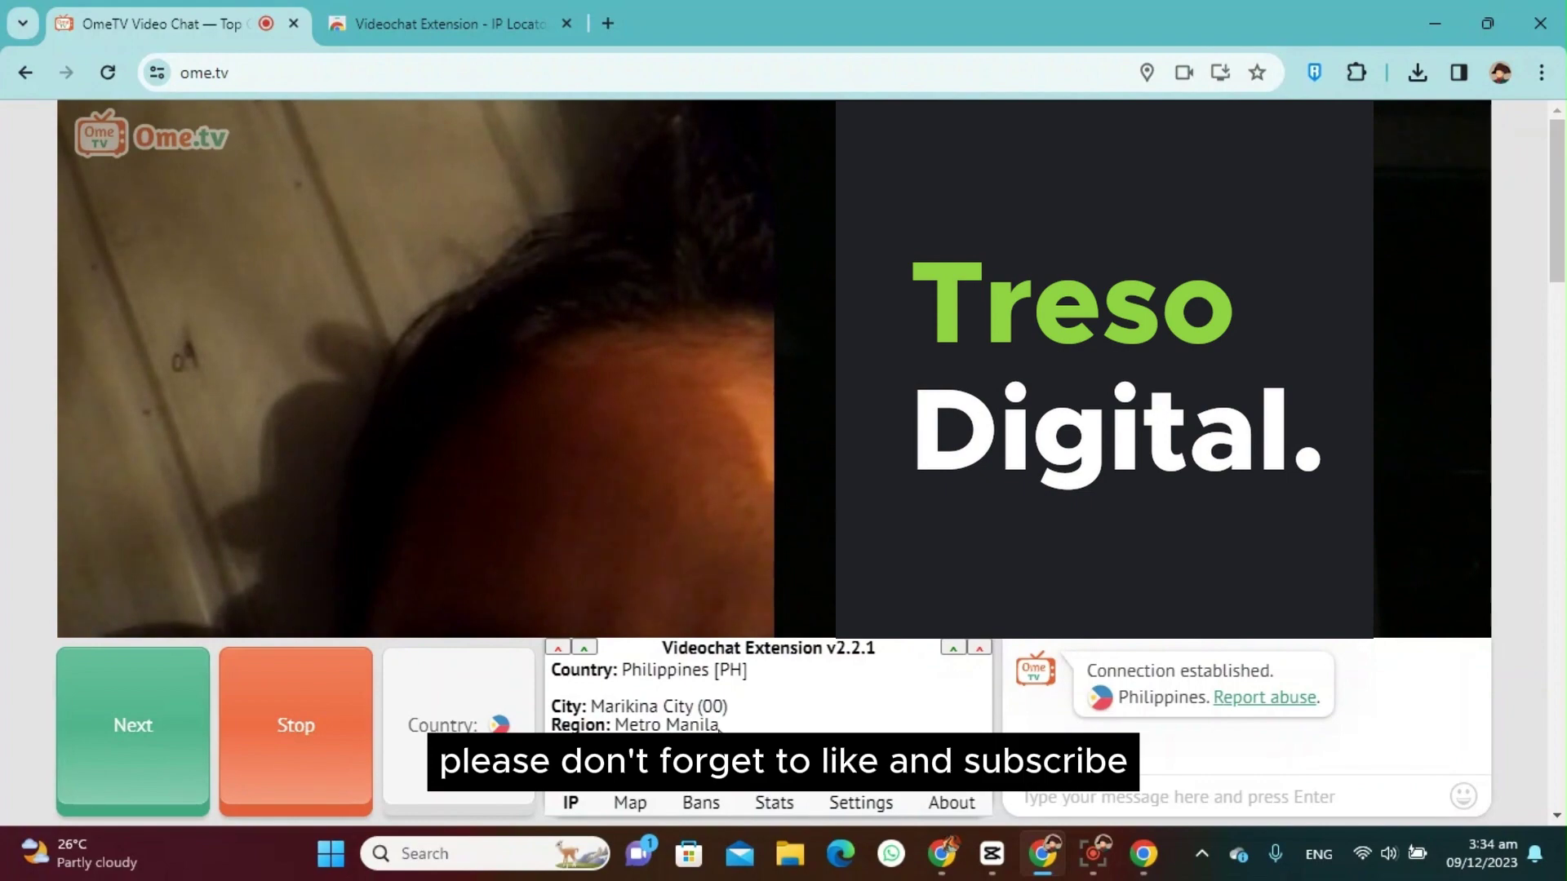
pyautogui.click(162, 764)
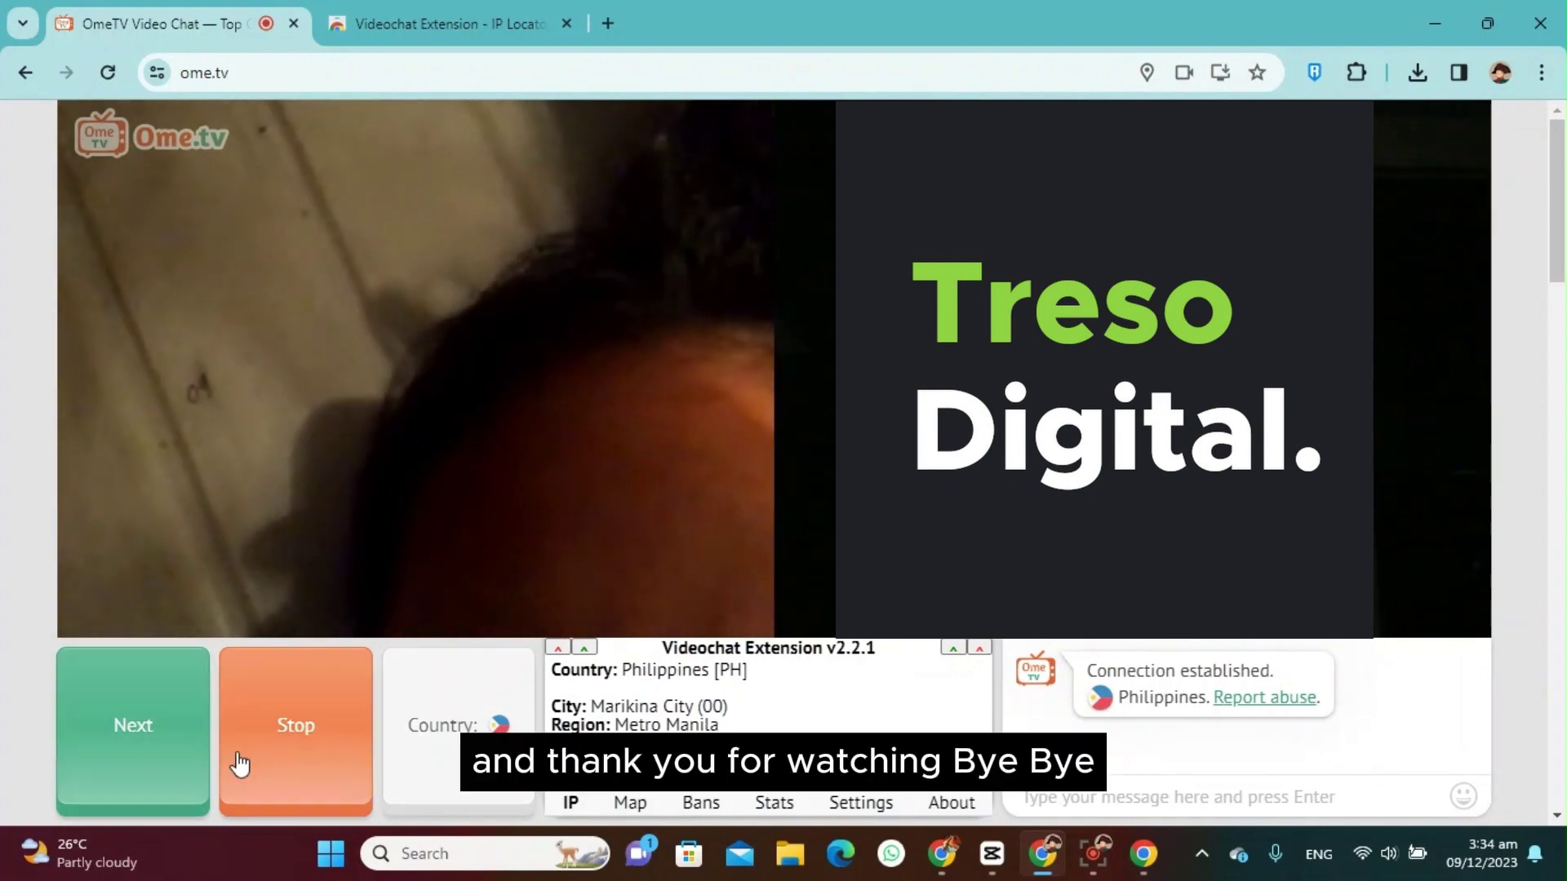